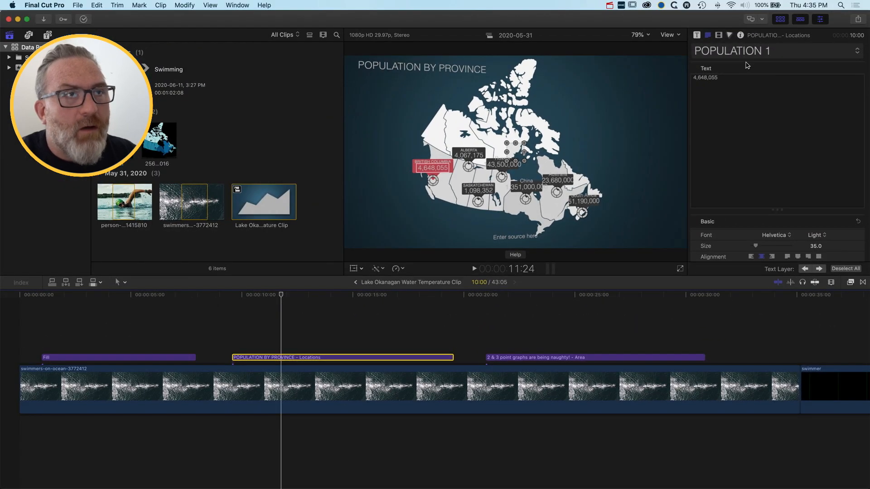
Check the saved text style presets of the selected title and open the hidden user Library folder in Finder
left_click(737, 54)
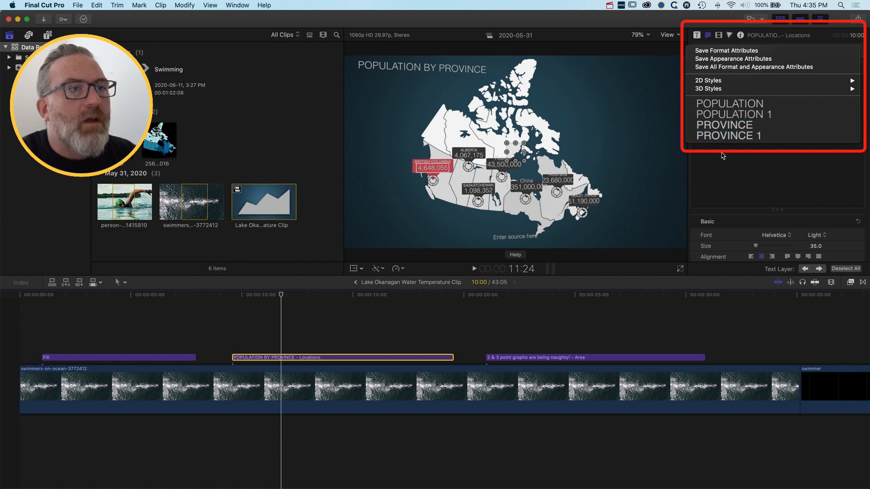
left_click(700, 161)
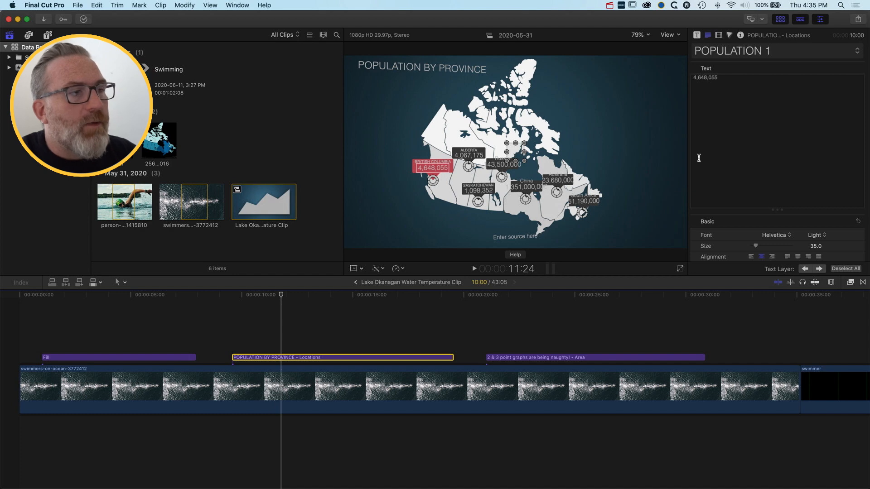
key("super+Tab")
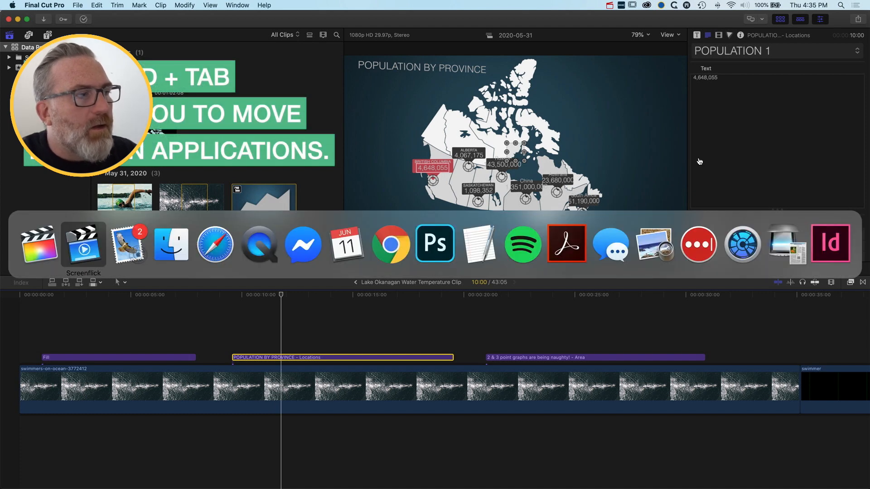
key("super+Tab")
key("super+Tab")
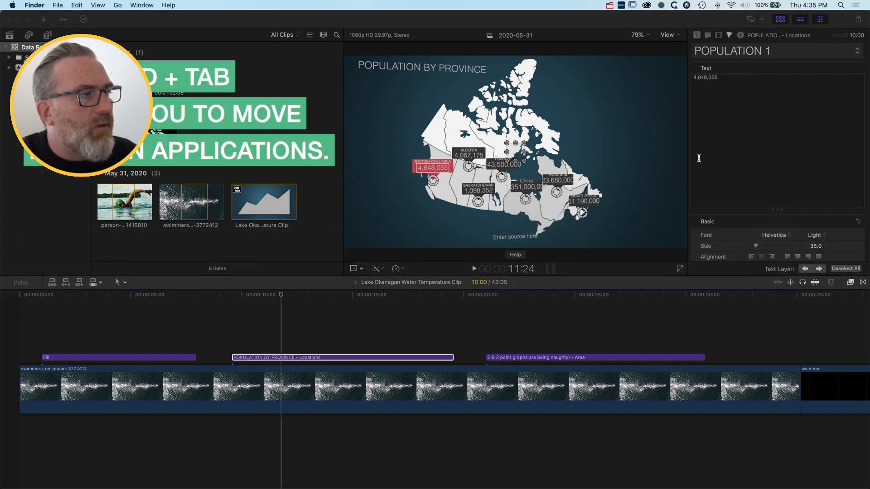
left_click(118, 6)
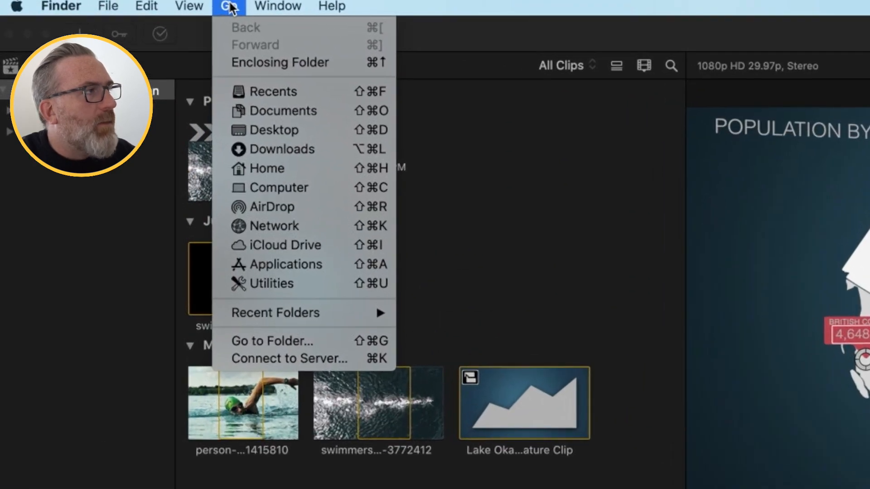
mouse_move(55, 7)
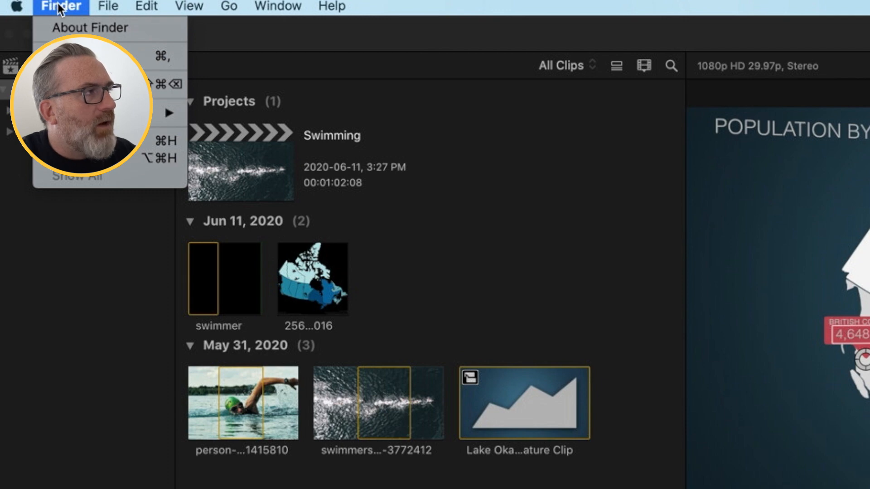
mouse_move(228, 6)
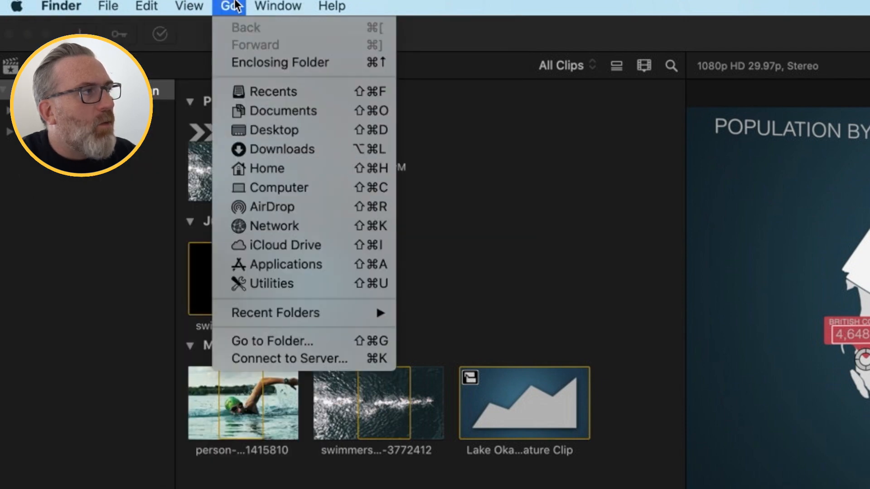
key("alt")
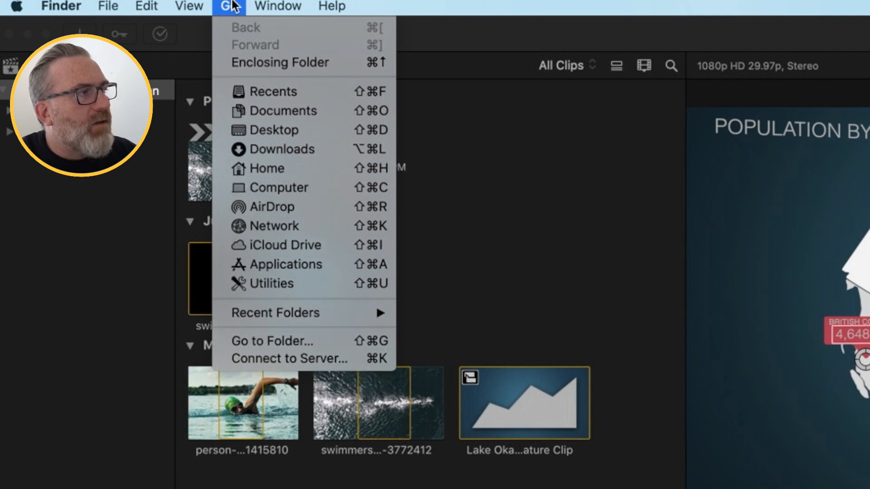
key("alt")
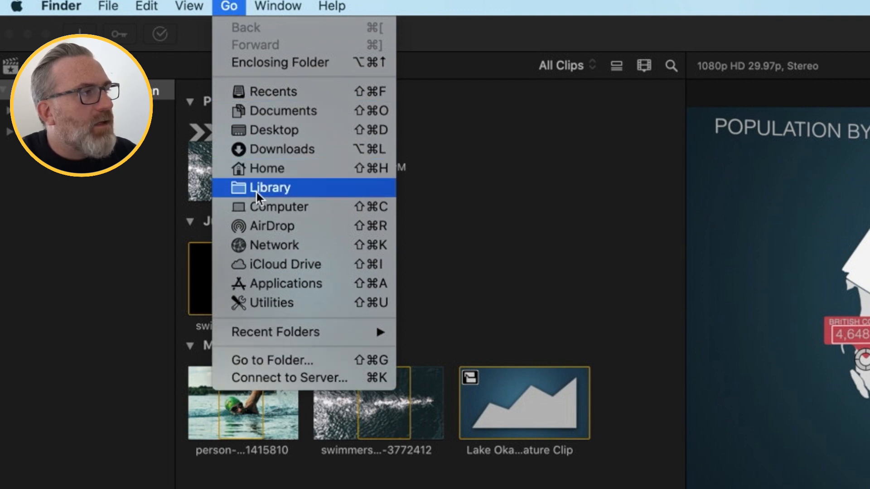
left_click(290, 188)
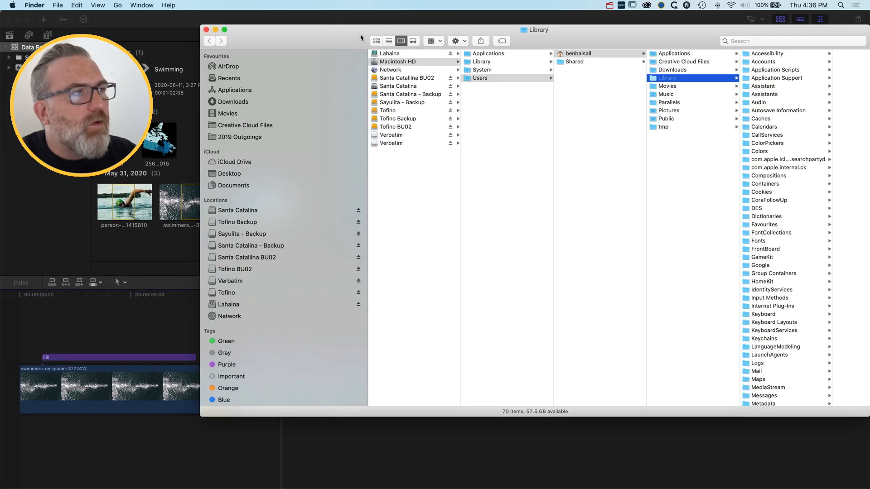
Reposition and enlarge the Library window, narrowing the column that lists the user folders
left_click_drag(361, 37, 221, 38)
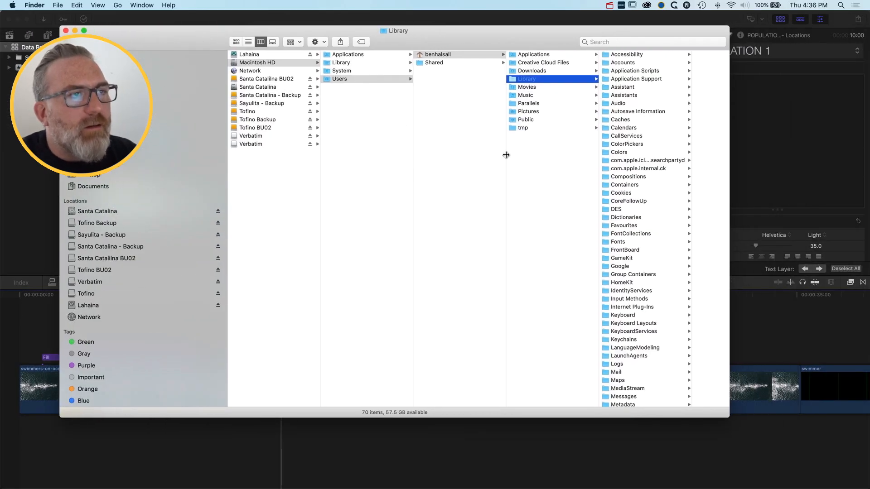
left_click_drag(506, 155, 475, 155)
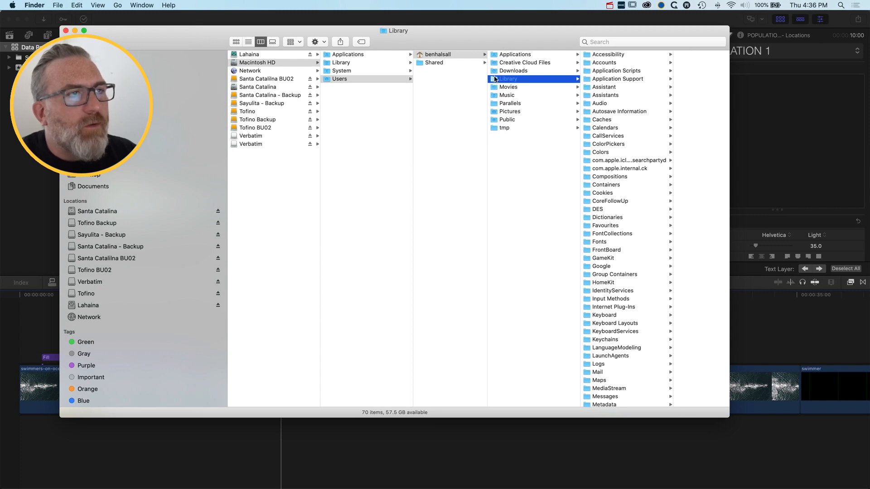
left_click_drag(512, 41, 467, 47)
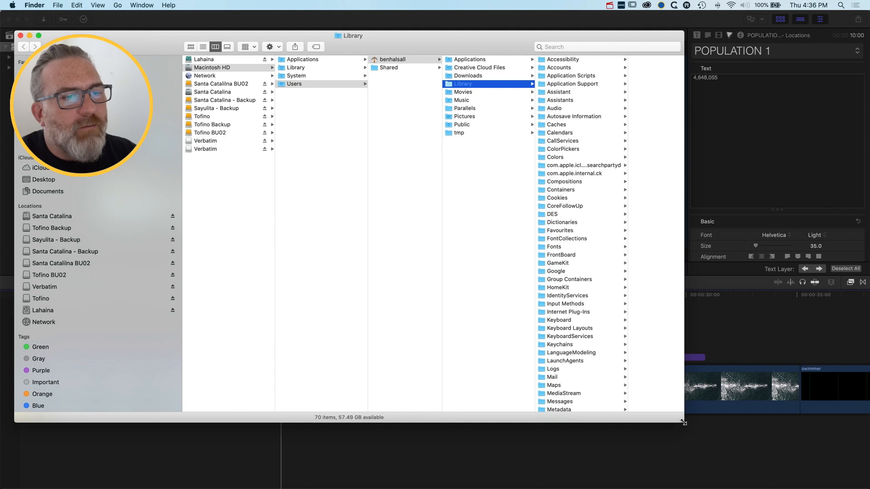
left_click_drag(684, 423, 724, 477)
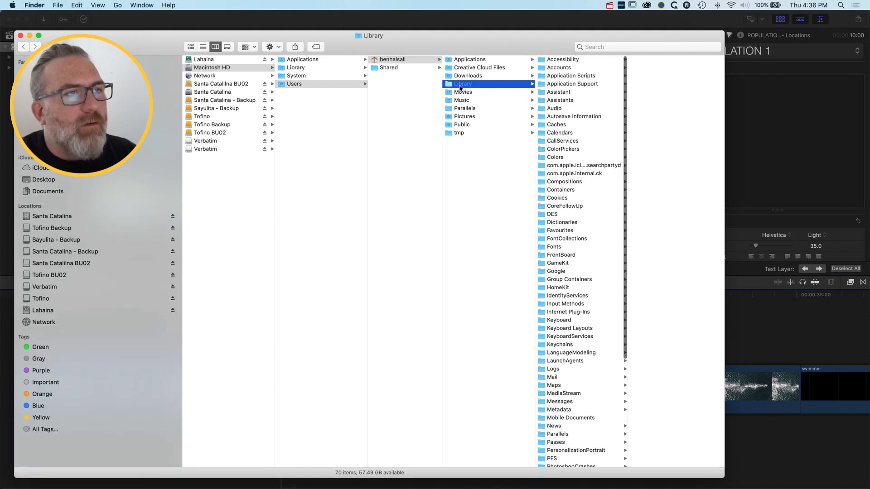
Open the Text Styles folder inside Application Support > Motion > Library
left_click(559, 83)
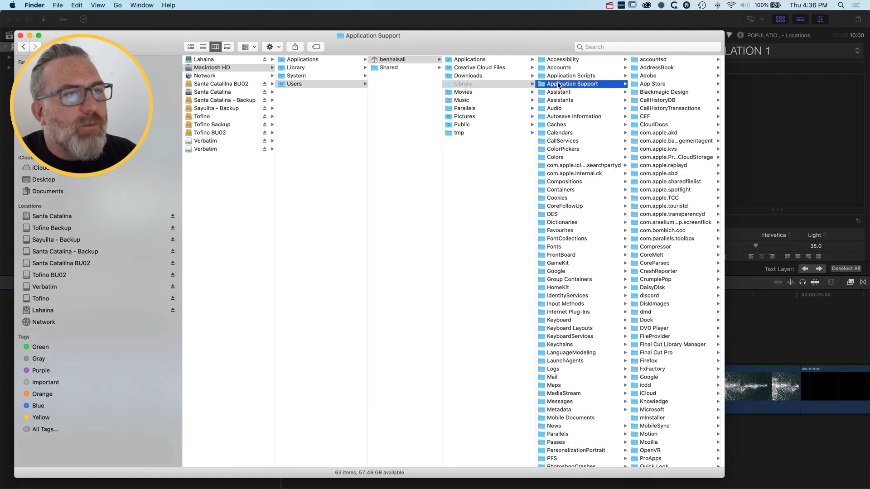
scroll(681, 204, "down", 5)
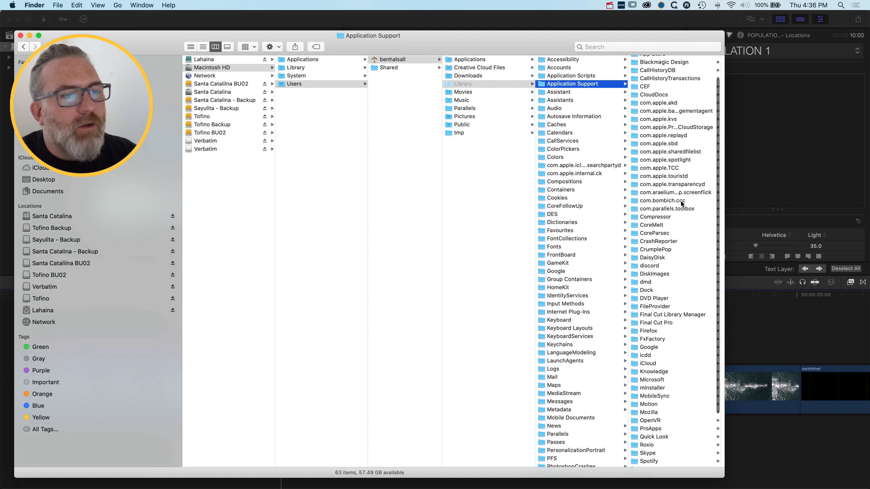
left_click(657, 333)
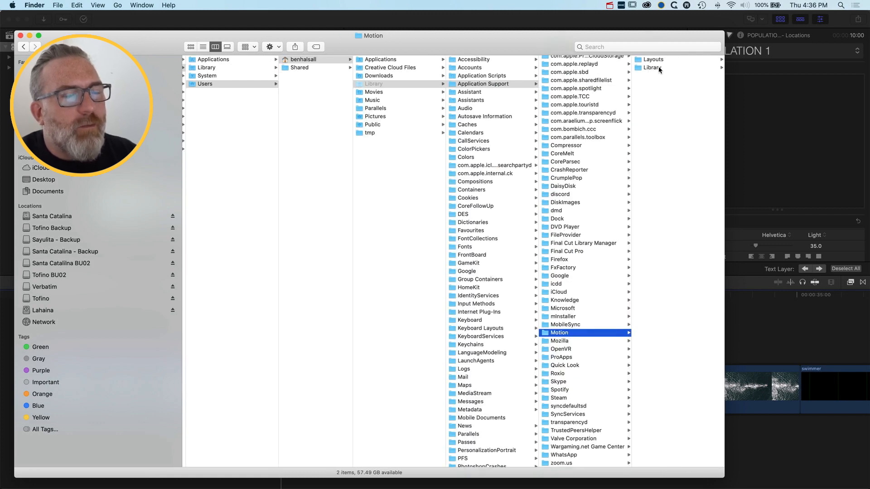
left_click(651, 68)
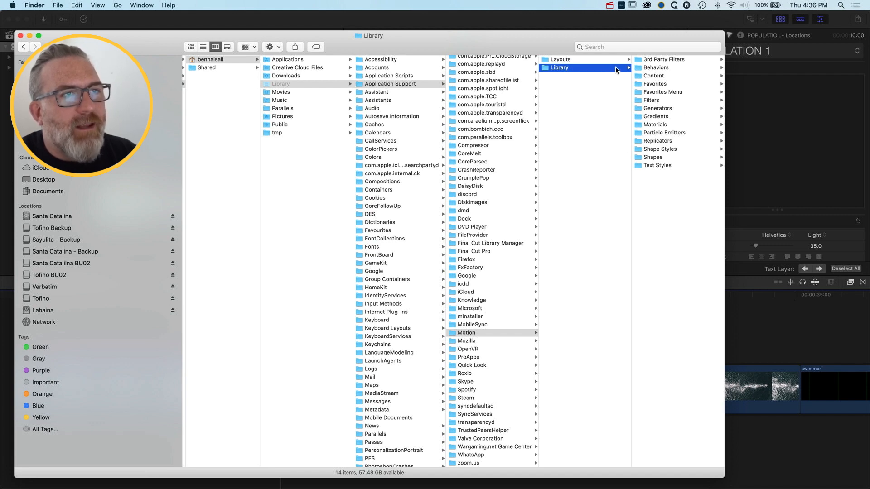
left_click(649, 166)
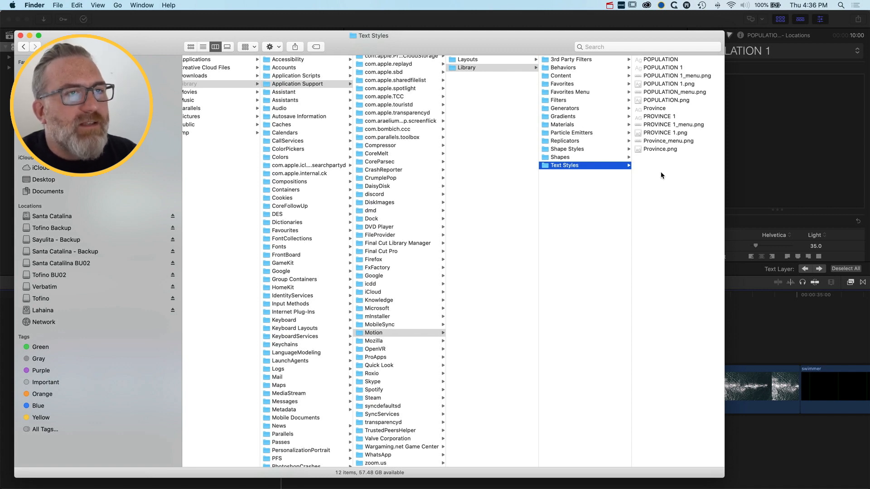
Delete all the saved style files in the Text Styles folder and permanently empty the Bin
left_click_drag(670, 181, 634, 50)
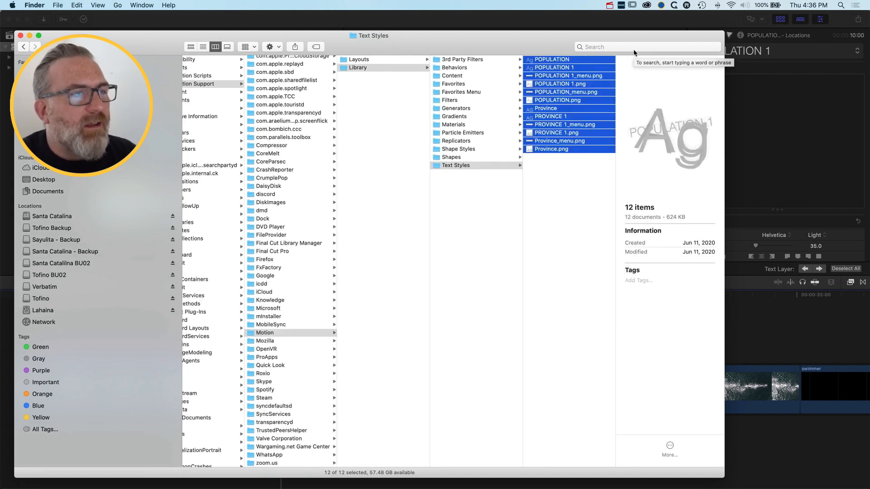
key("super+BackSpace")
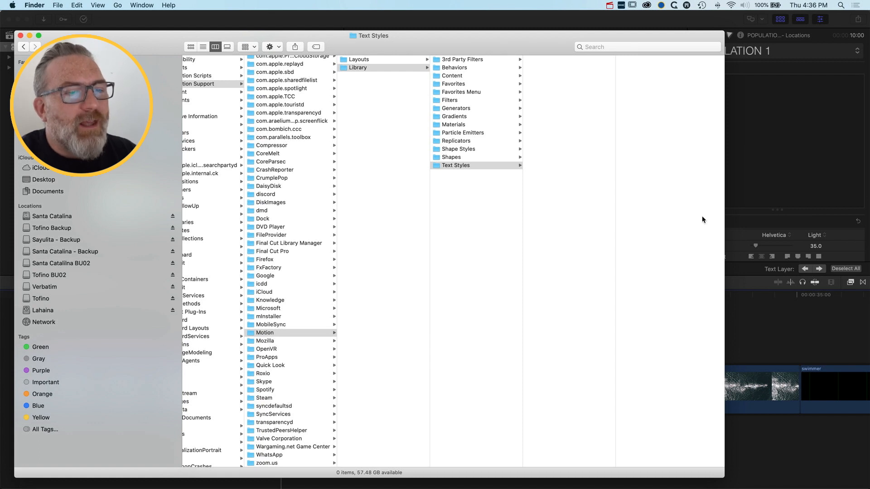
mouse_move(806, 484)
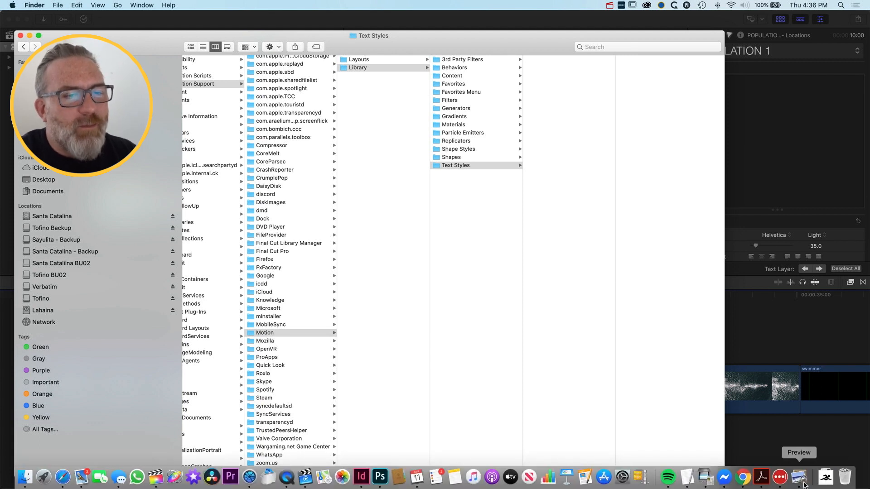
right_click(844, 480)
left_click(845, 450)
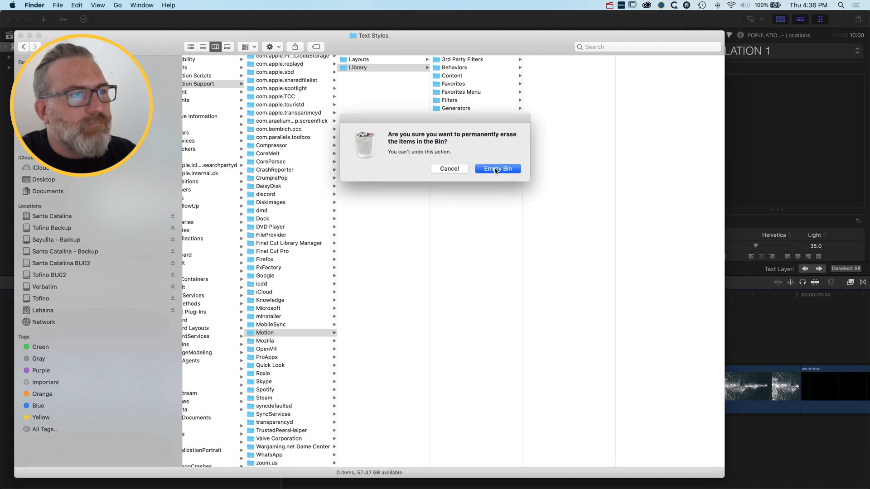
left_click(495, 169)
Switch back to Final Cut Pro and check which saved text style presets are listed for the title
left_click(539, 26)
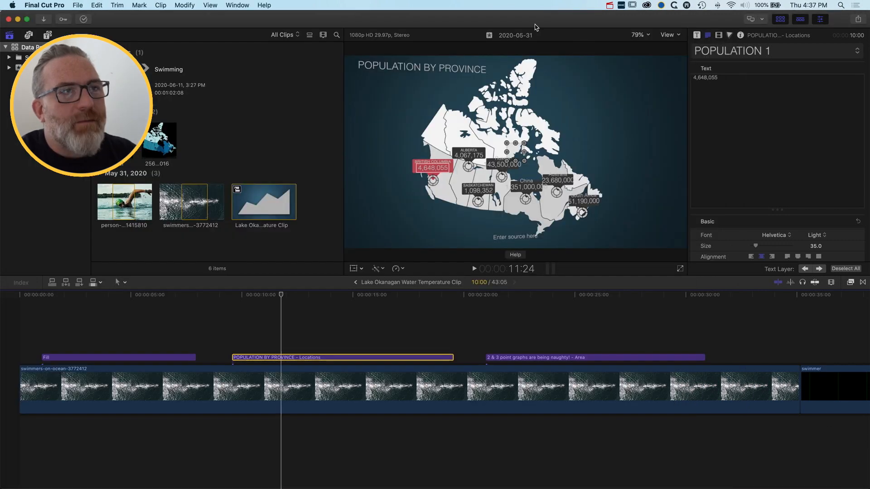
left_click(738, 53)
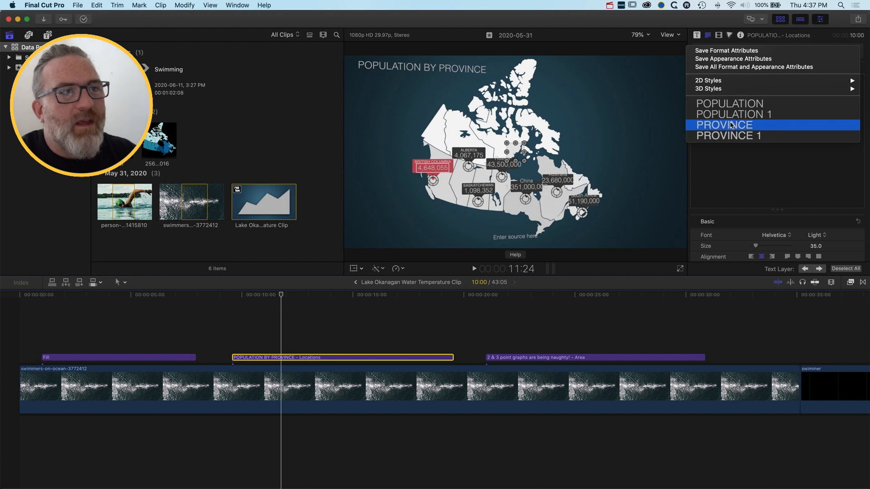
left_click(612, 27)
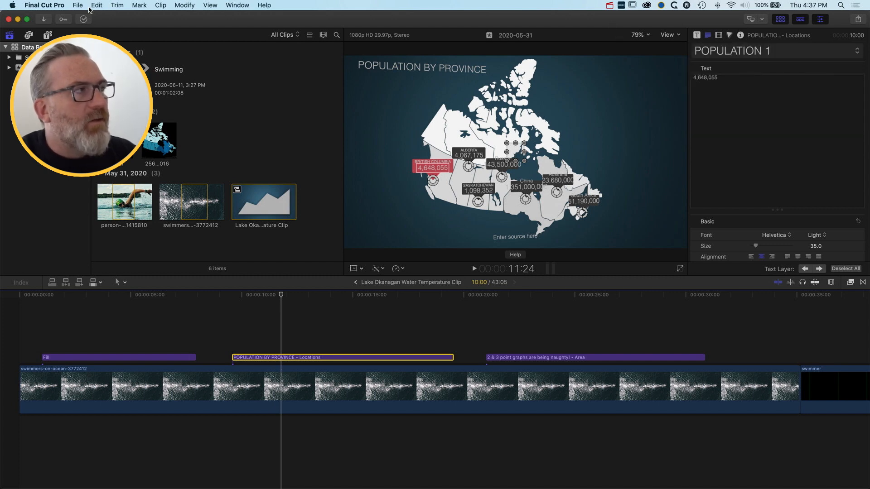
Quit Final Cut Pro and relaunch it
left_click(46, 5)
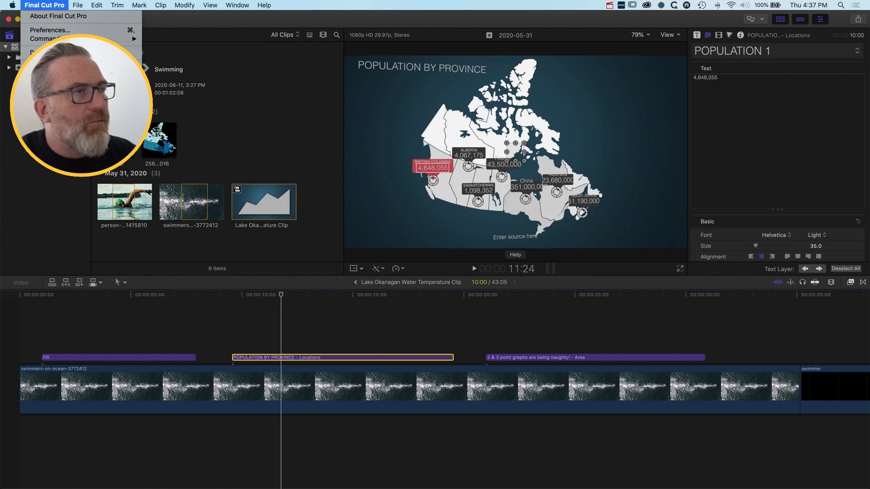
key("super+q")
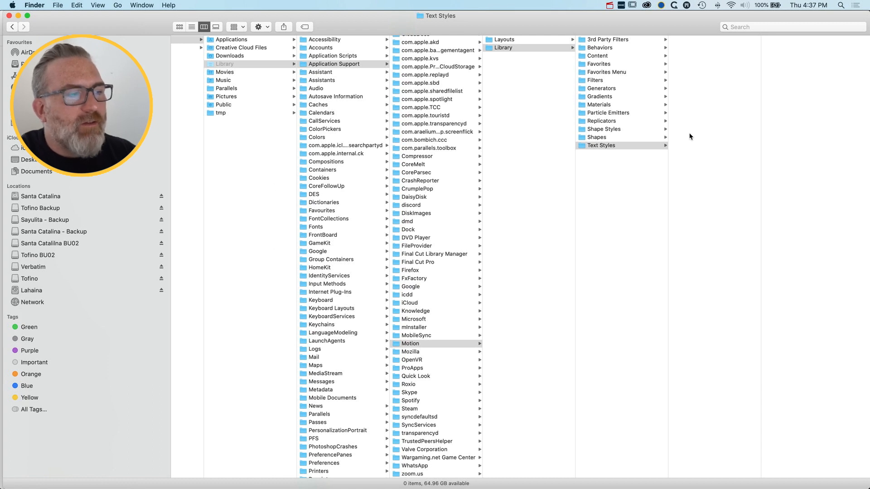
mouse_move(163, 488)
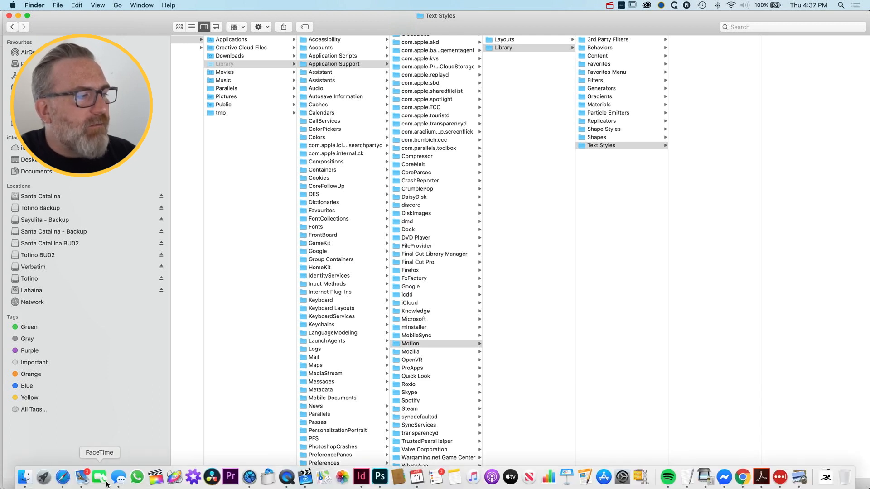
left_click(156, 477)
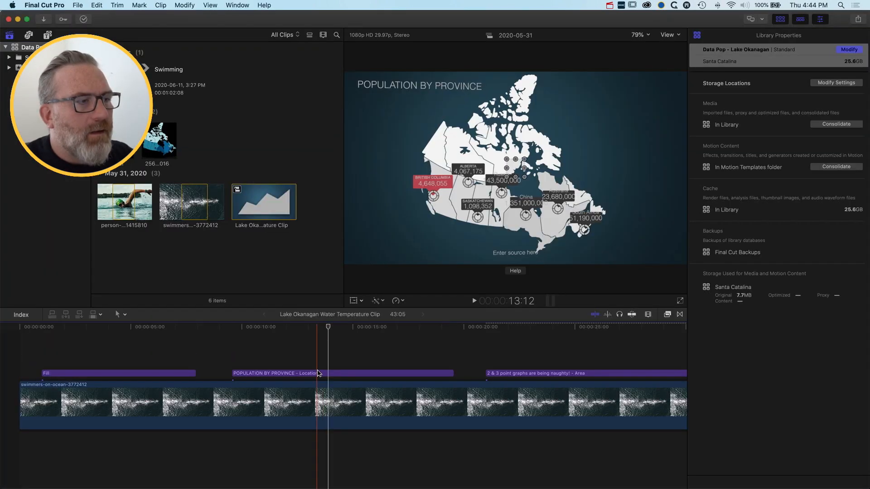
Select the British Columbia label in the POPULATION BY PROVINCE title and examine its saved presets and the 2D styles
left_click(321, 374)
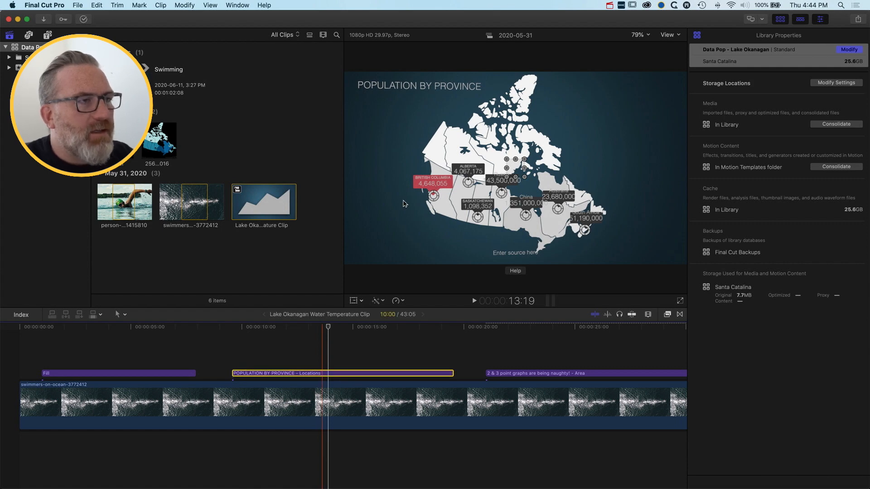
left_click(437, 178)
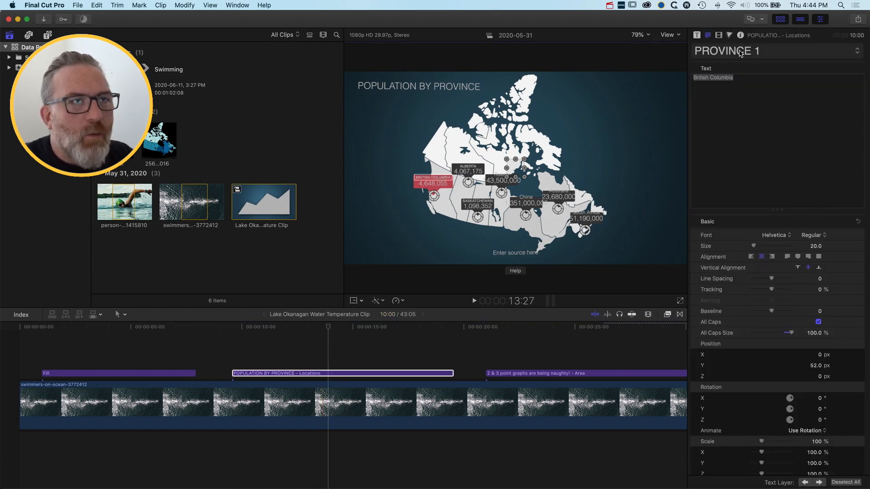
left_click(743, 43)
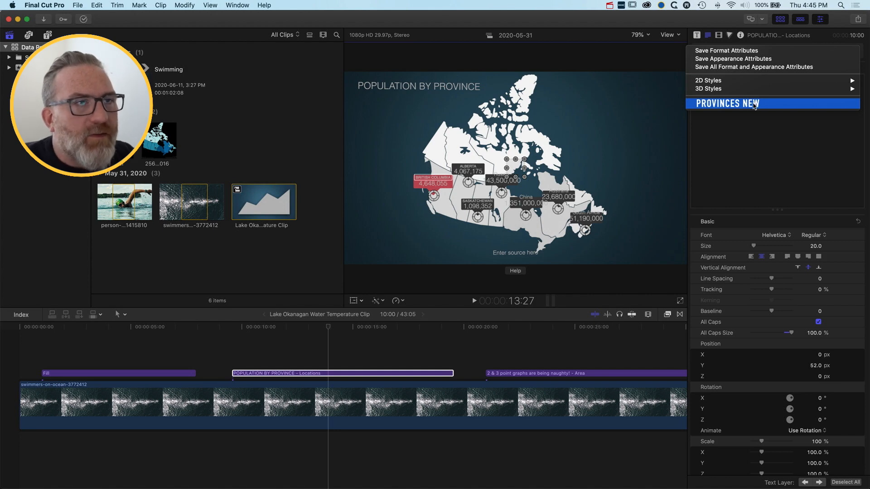
left_click(434, 181)
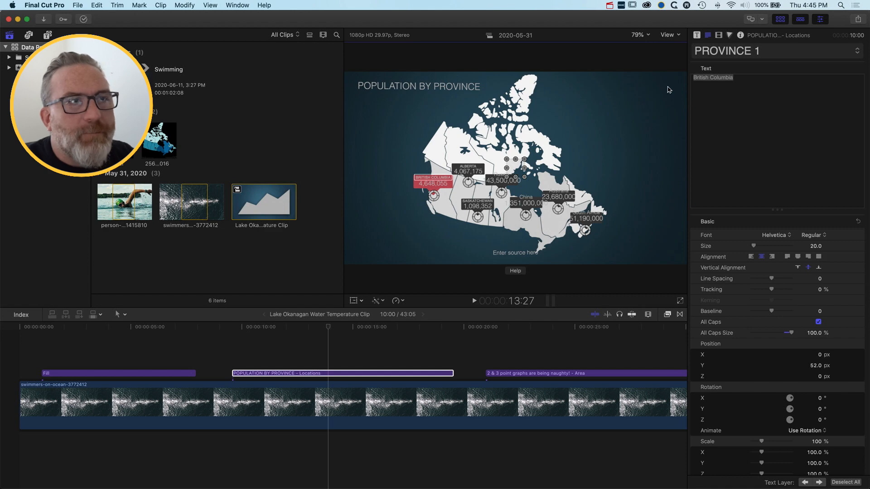
left_click(732, 51)
mouse_move(715, 83)
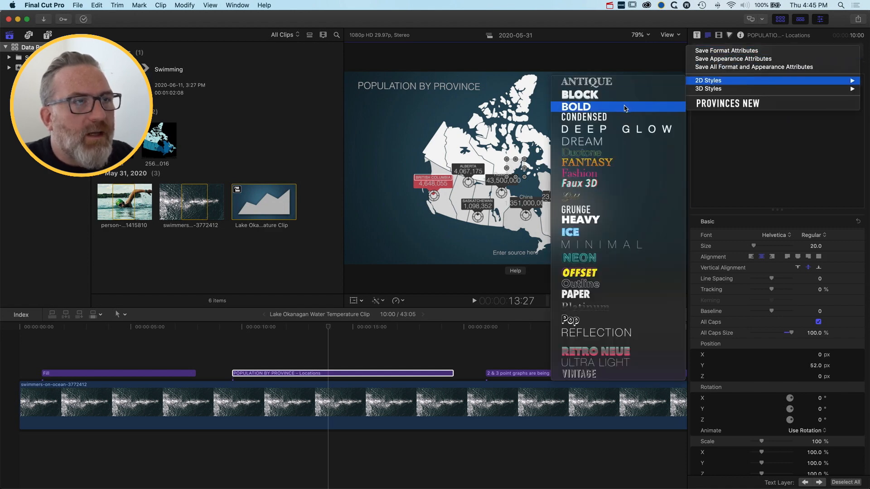
Apply the Bold 2D style to the British Columbia label and reduce its text size to 20.1
left_click(624, 108)
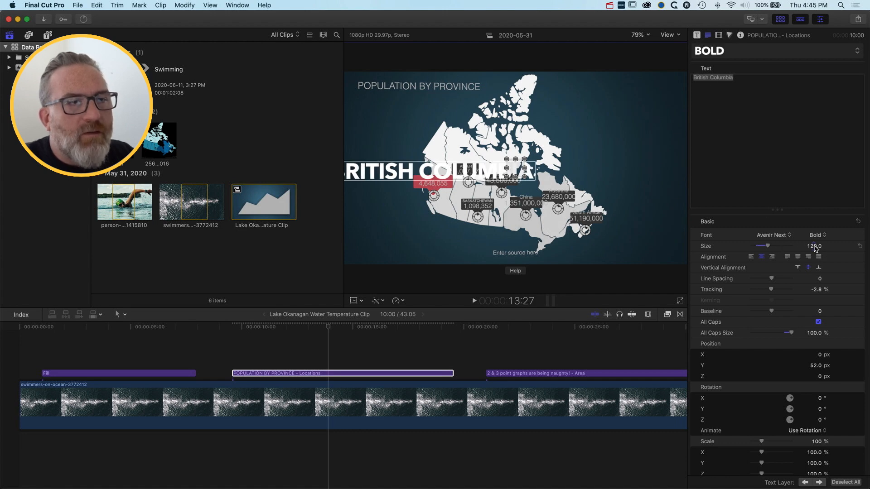
left_click_drag(814, 246, 814, 246)
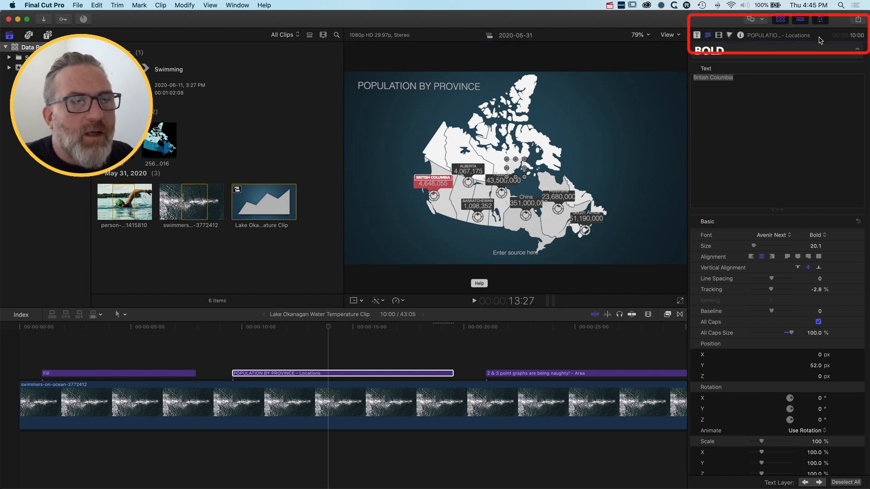
double_click(820, 40)
double_click(820, 39)
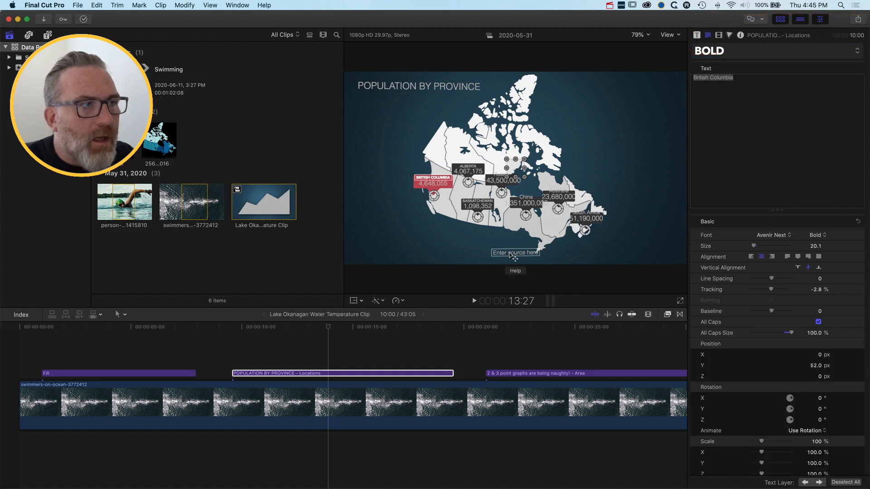
Enlarge the preview to 200% around the British Columbia label and set the label's Y position to 50.92 px
left_click(640, 35)
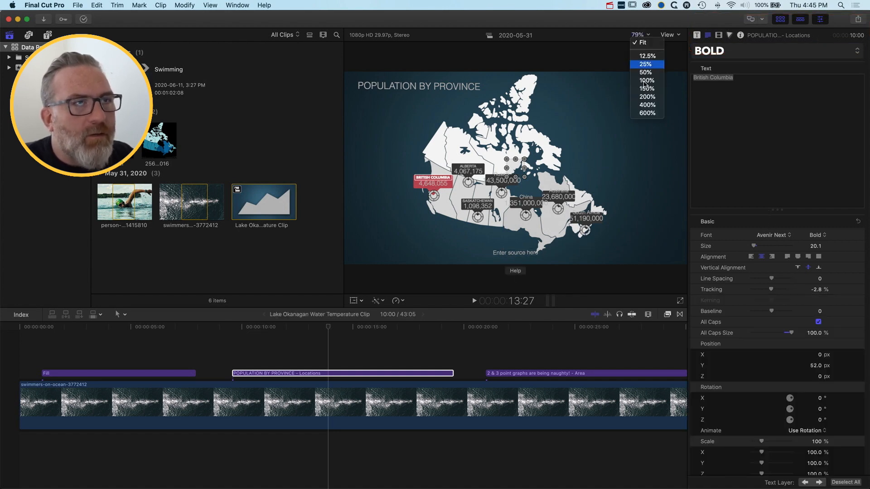
left_click(648, 98)
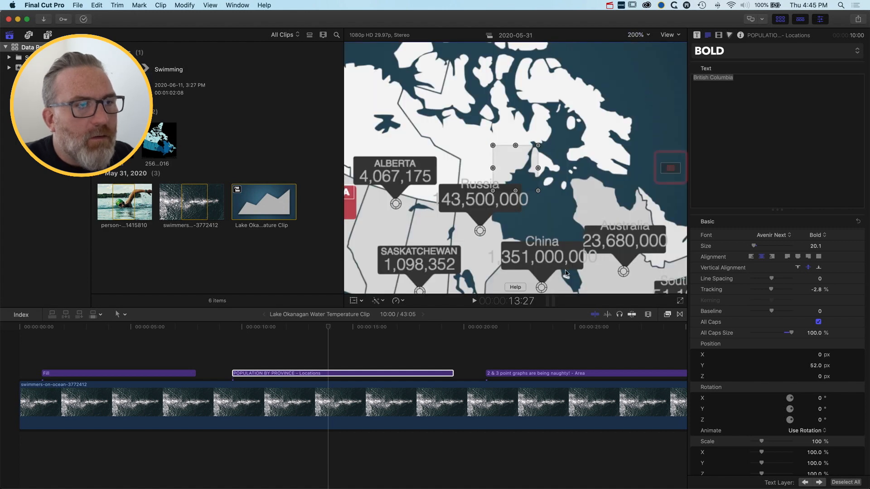
left_click_drag(670, 167, 668, 167)
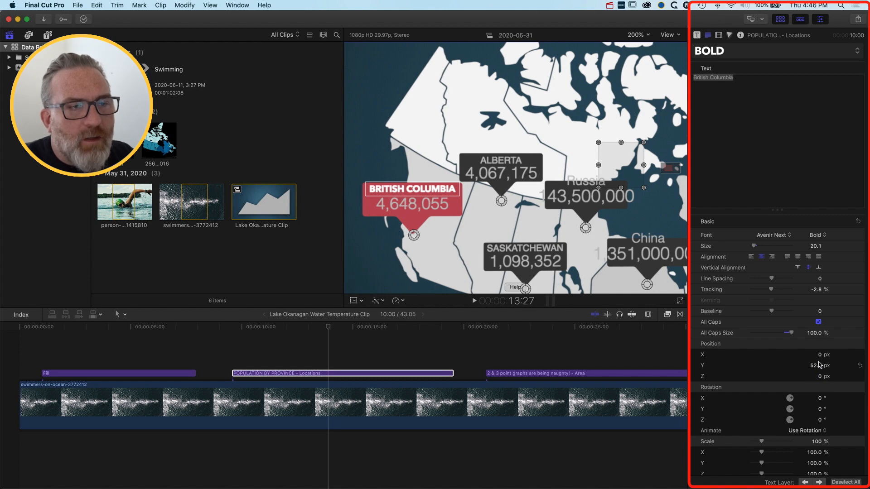
mouse_move(817, 368)
left_mouse_down()
mouse_move(817, 385)
mouse_move(817, 370)
left_mouse_up()
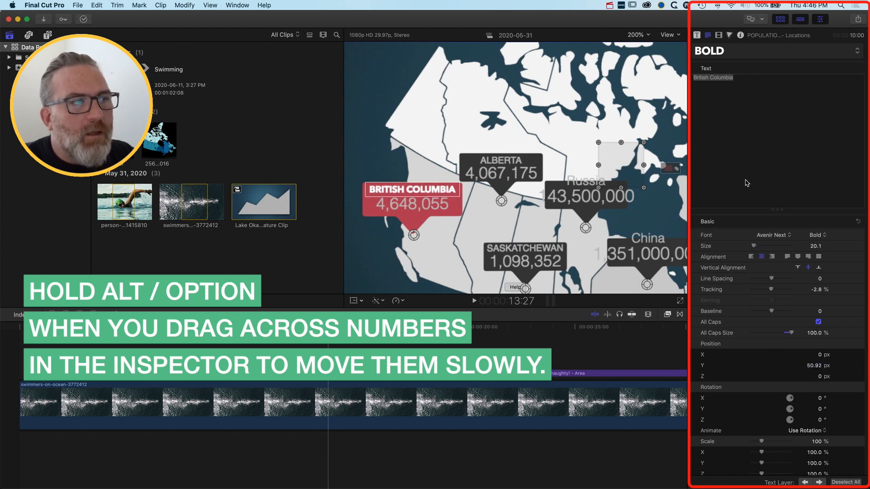
Apply the Condensed 2D style to British Columbia's population number, with size 40.7 and Y position 9.71 px
left_click(433, 206)
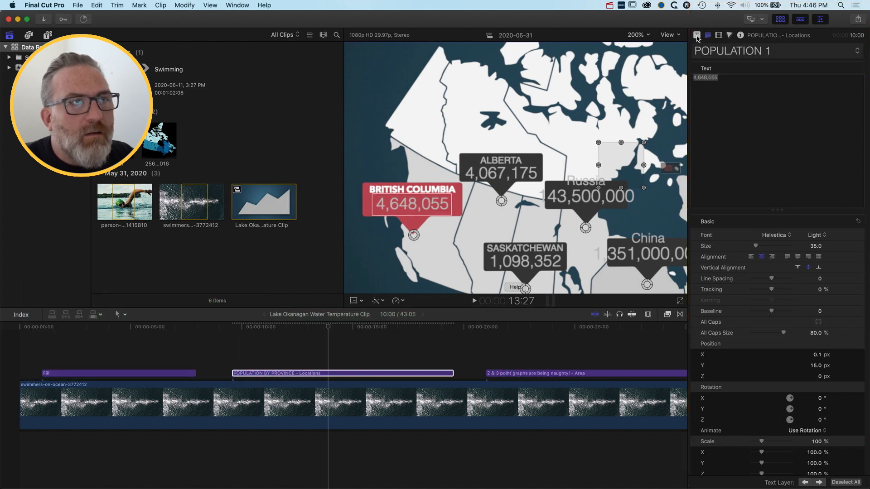
left_click(706, 56)
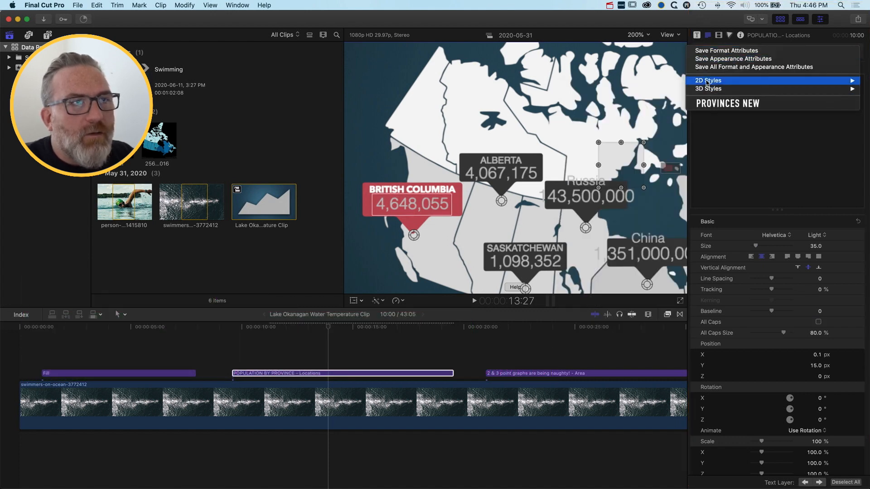
mouse_move(707, 83)
left_click(628, 121)
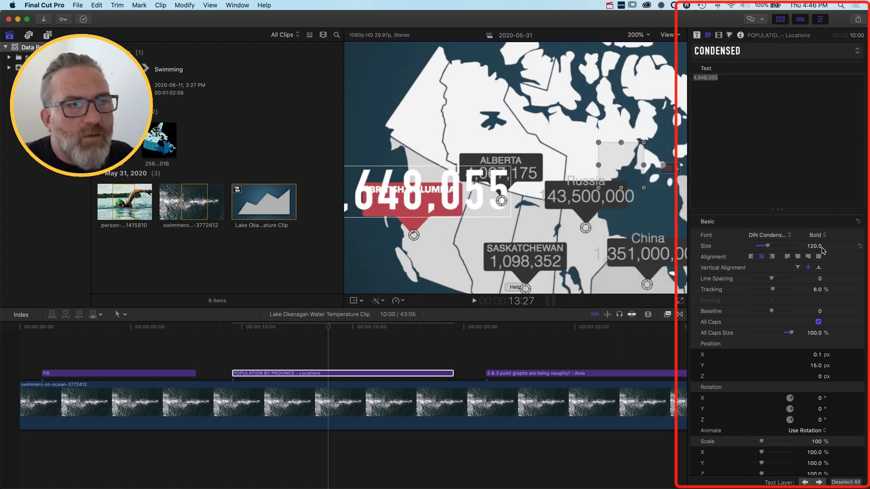
left_click_drag(823, 249, 814, 247)
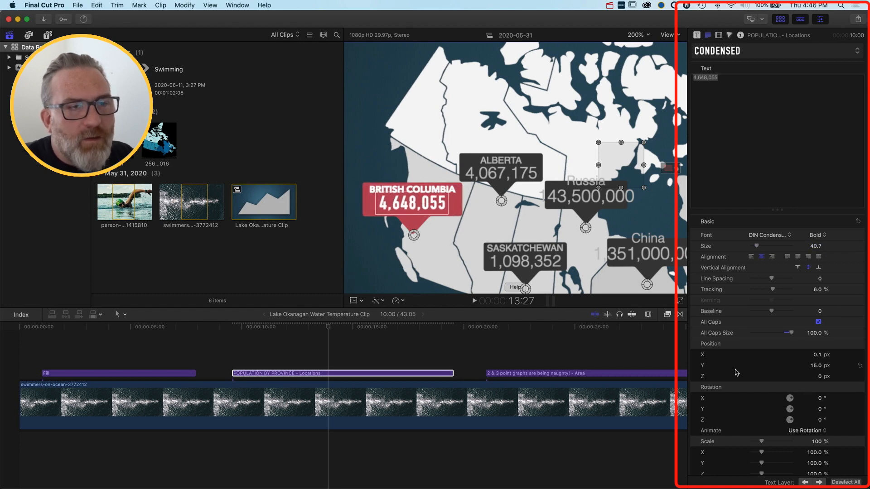
left_click_drag(819, 369, 815, 366)
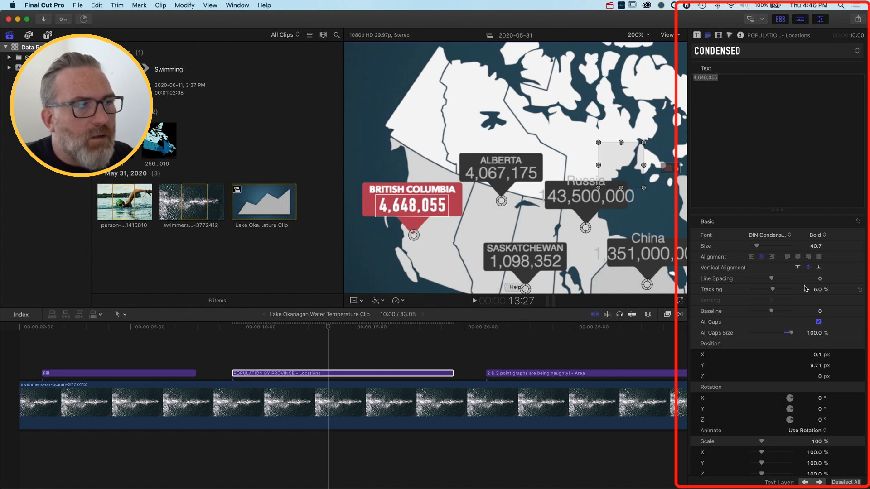
Turn on the drop shadow for British Columbia's population number and reveal its settings, leaving the blur at 0
scroll(836, 313, "down", 1)
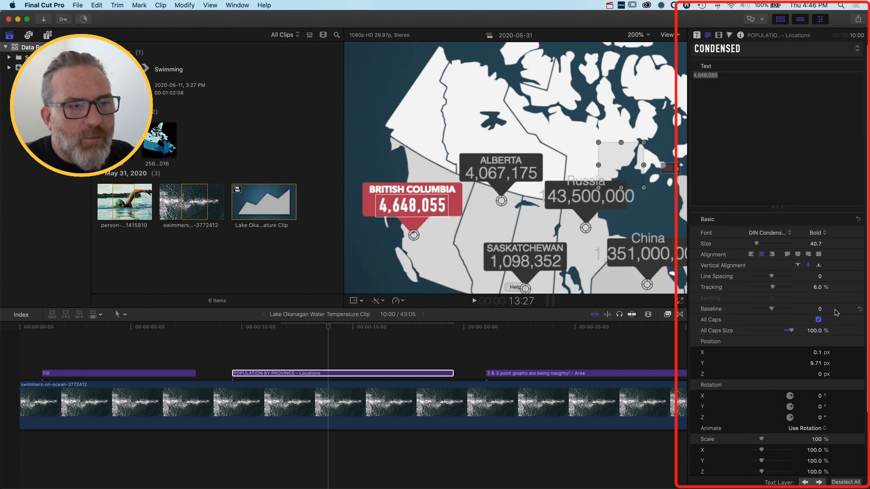
scroll(836, 312, "down", 5)
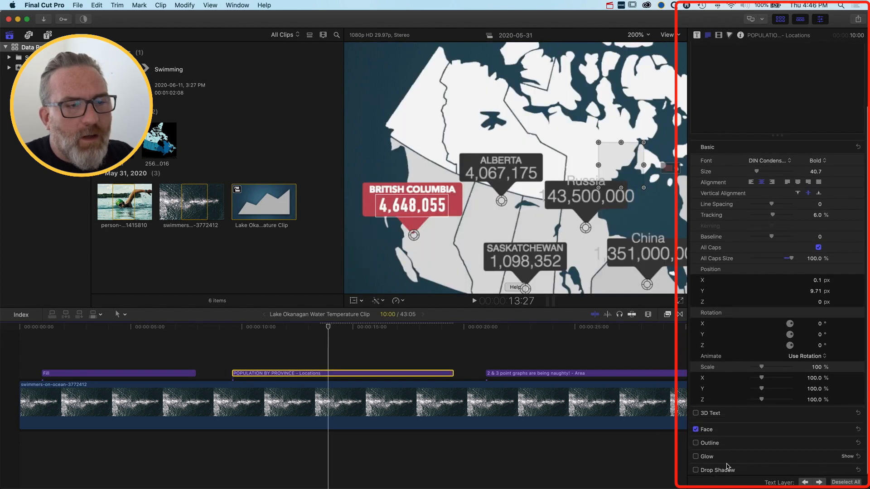
left_click(696, 471)
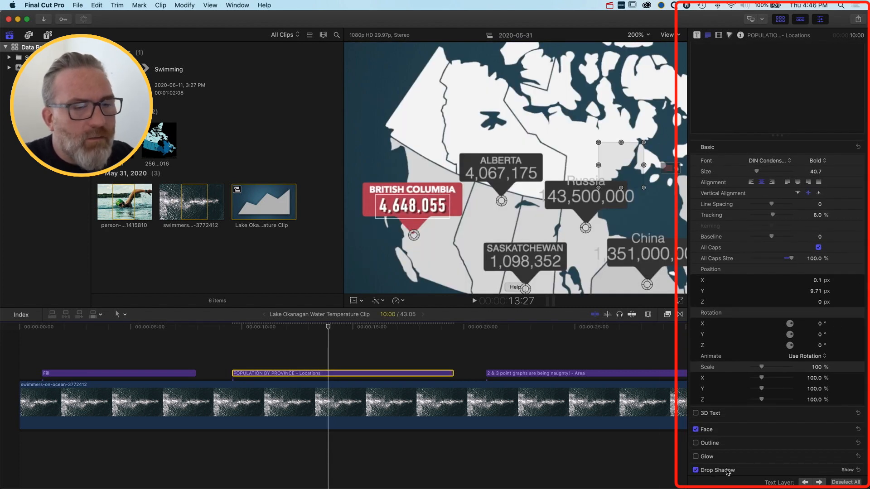
left_click(847, 471)
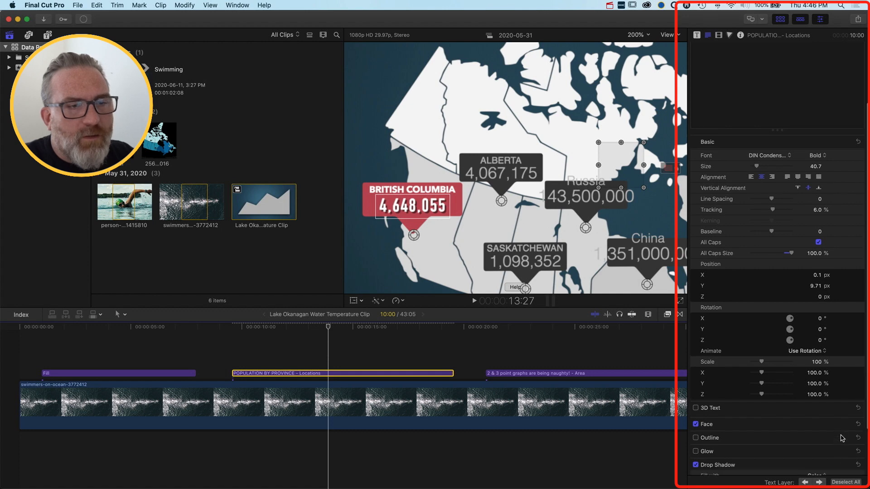
scroll(842, 438, "down", 4)
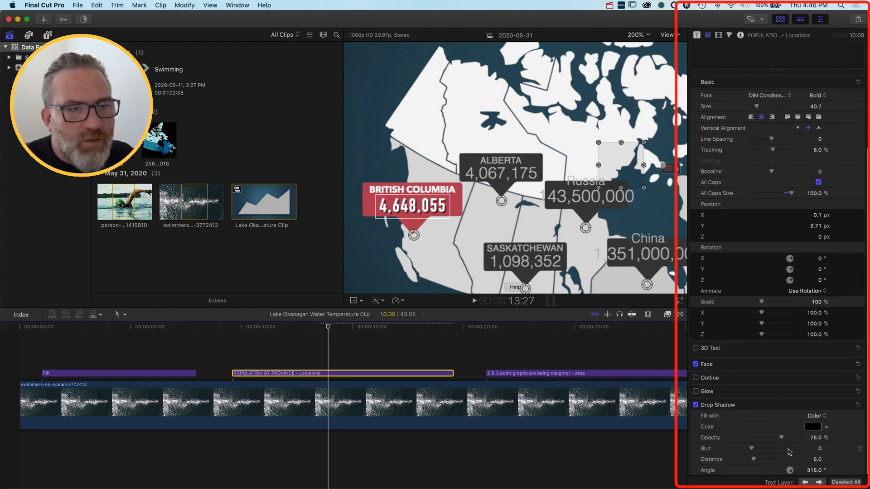
mouse_move(753, 449)
left_mouse_down()
mouse_move(761, 451)
mouse_move(741, 451)
left_mouse_up()
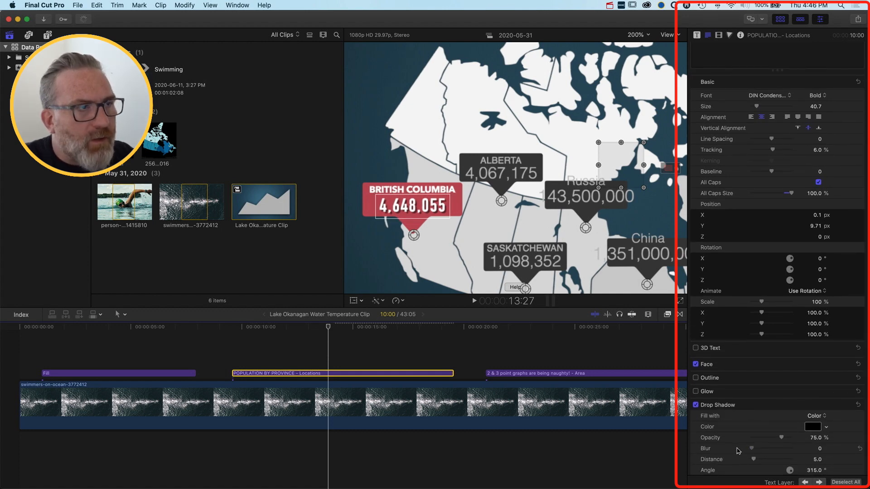
Try a drop shadow distance of 2 on the population number and settle on 3
left_click(819, 460)
type("2")
key("Tab")
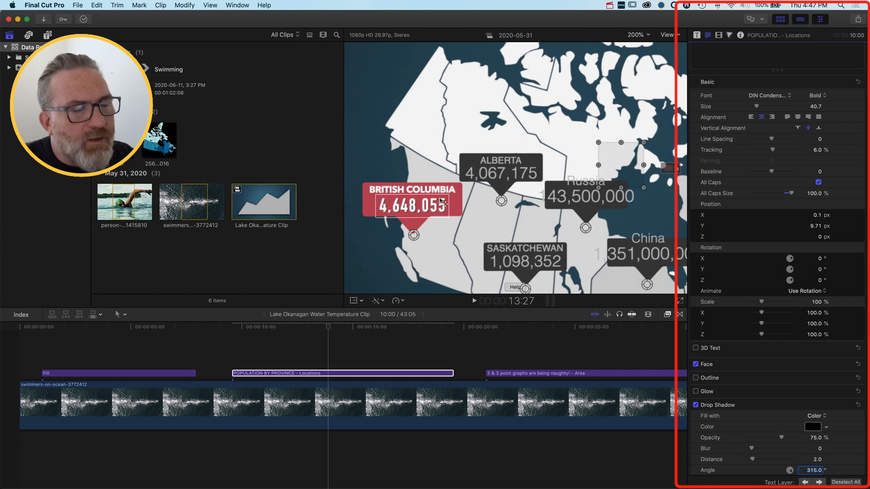
key("Return")
left_click(818, 460)
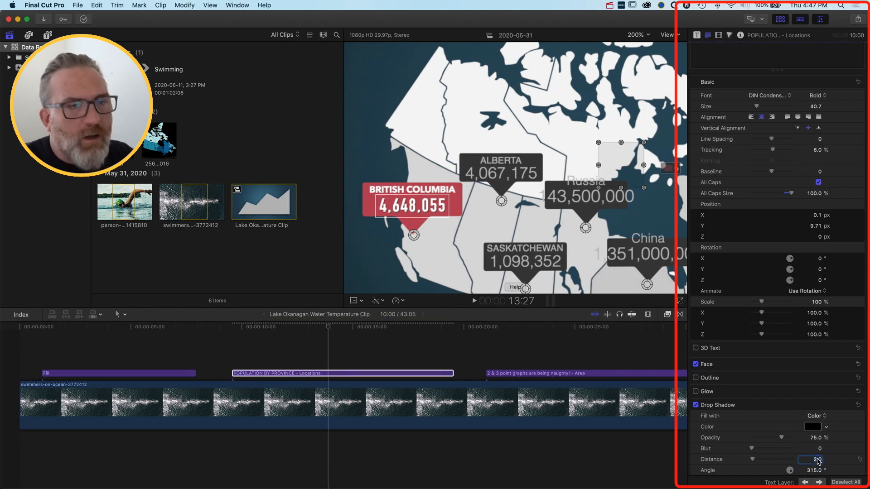
key("Tab")
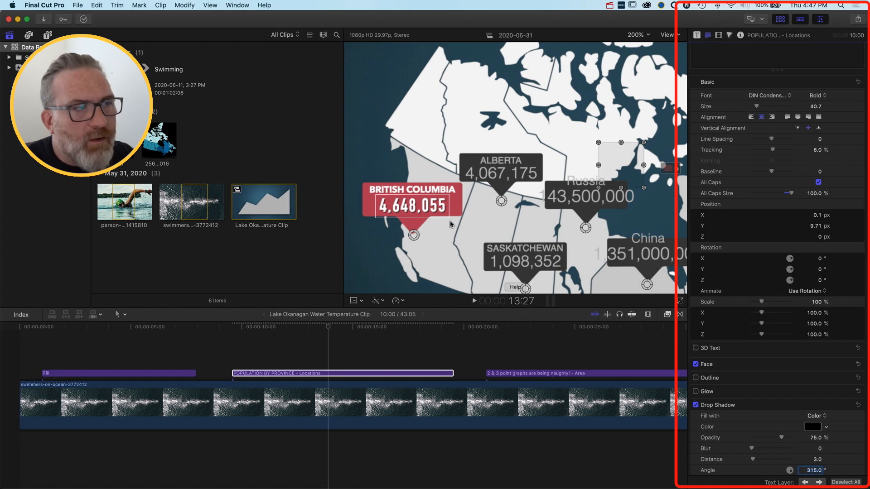
Turn on the drop shadow for the British Columbia label and set its distance to 3
left_click(420, 189)
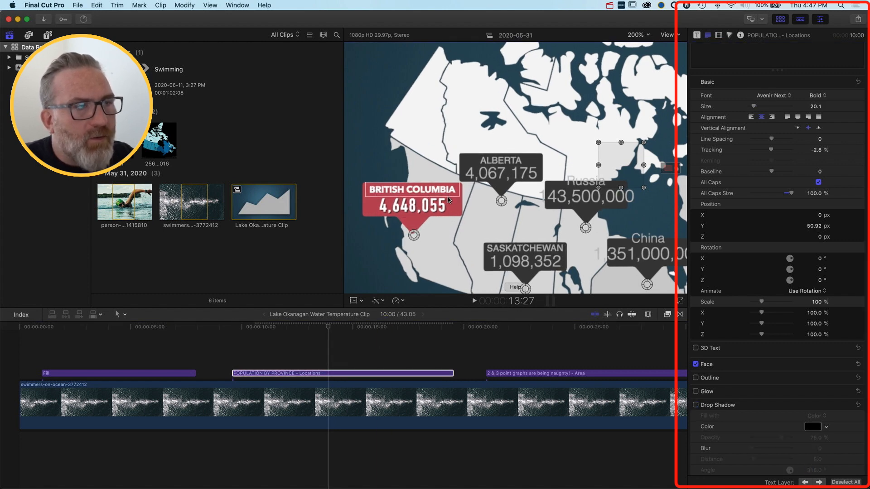
left_click(699, 406)
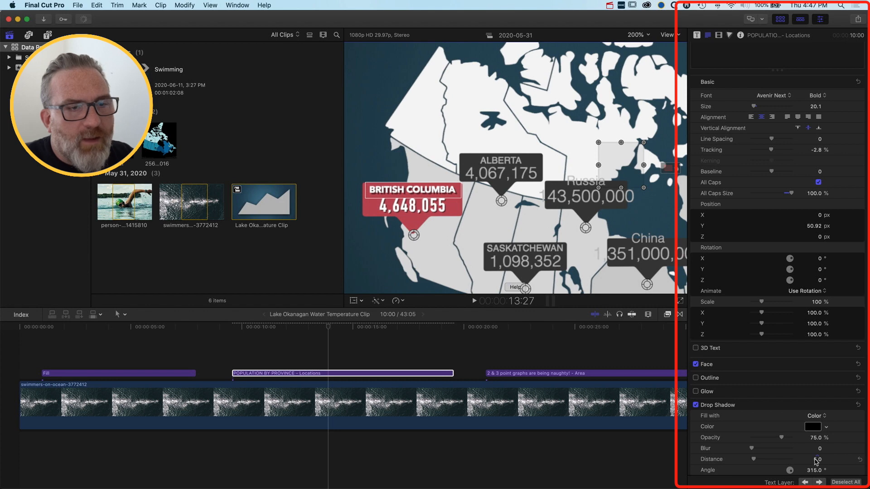
left_click_drag(818, 461, 813, 463)
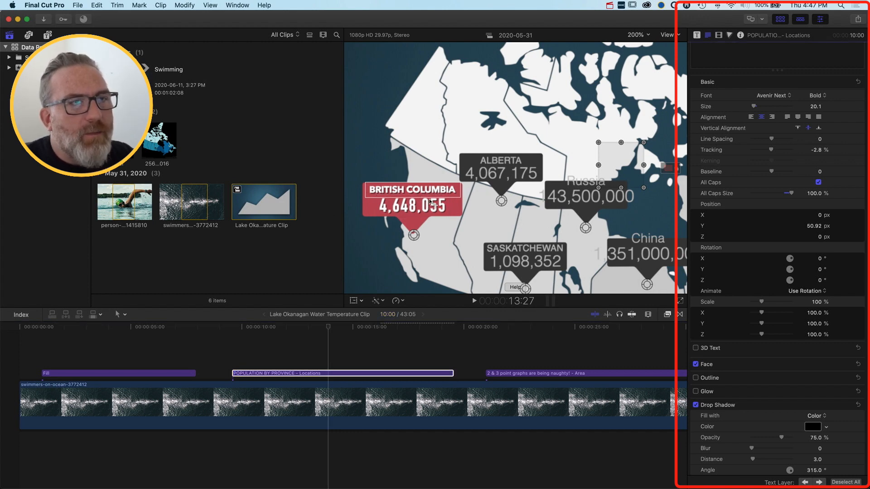
Save all format and appearance attributes of the British Columbia label as the preset Province All Caps, and check the preset list
scroll(852, 136, "up", 5)
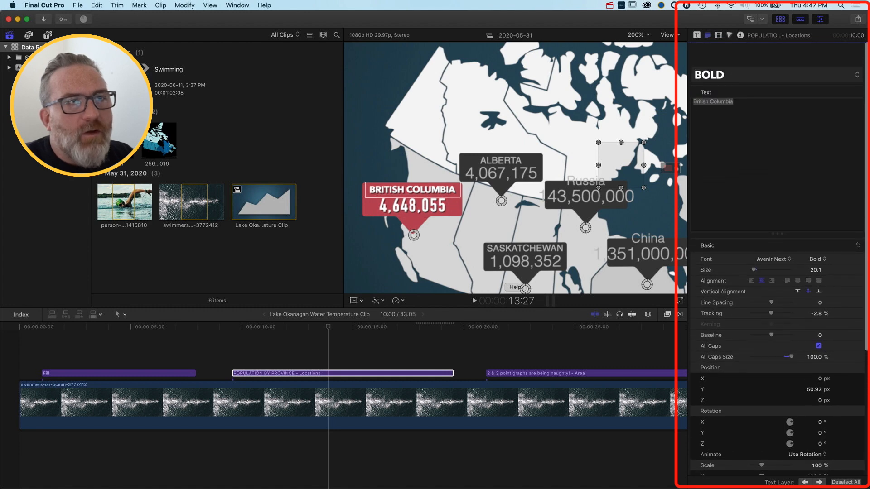
left_click(764, 53)
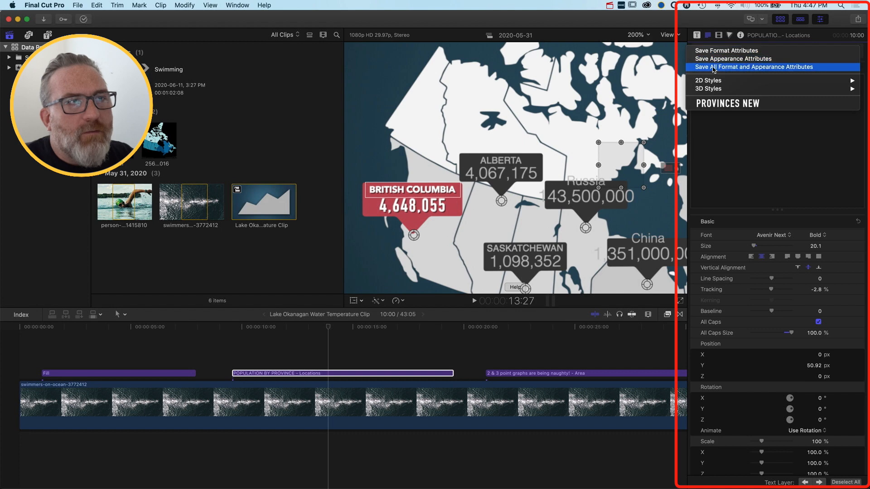
left_click(798, 68)
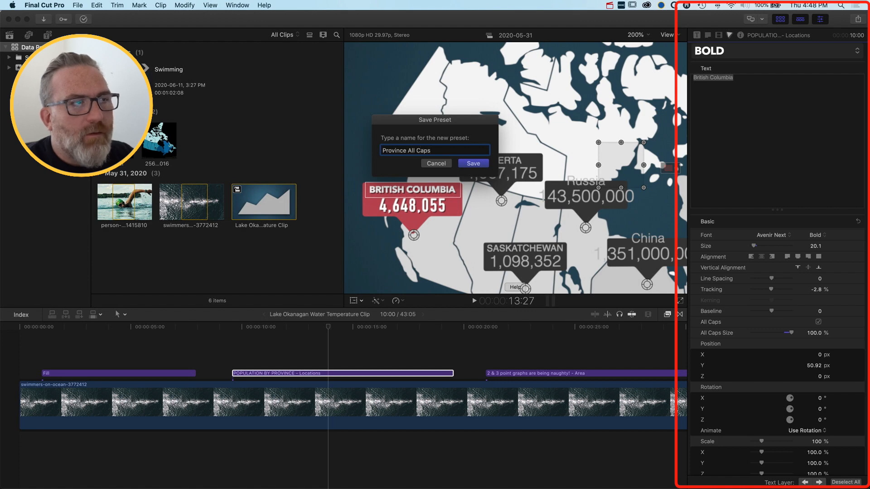
key("Return")
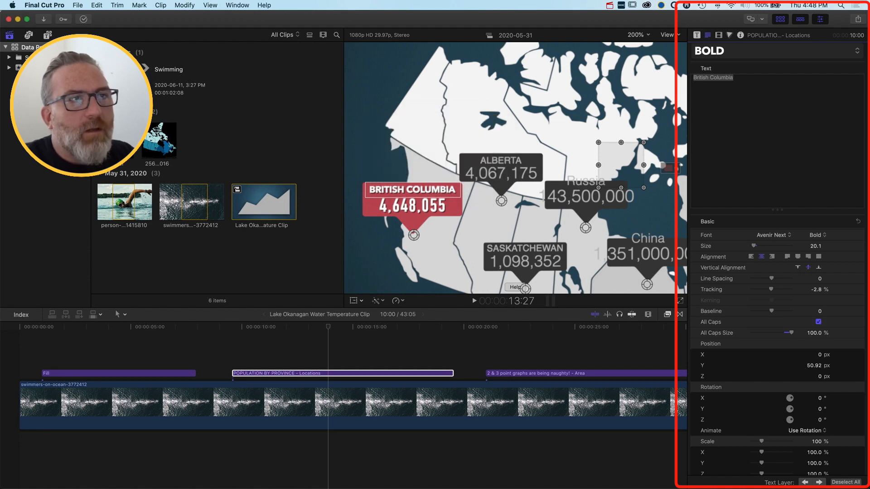
left_click(784, 55)
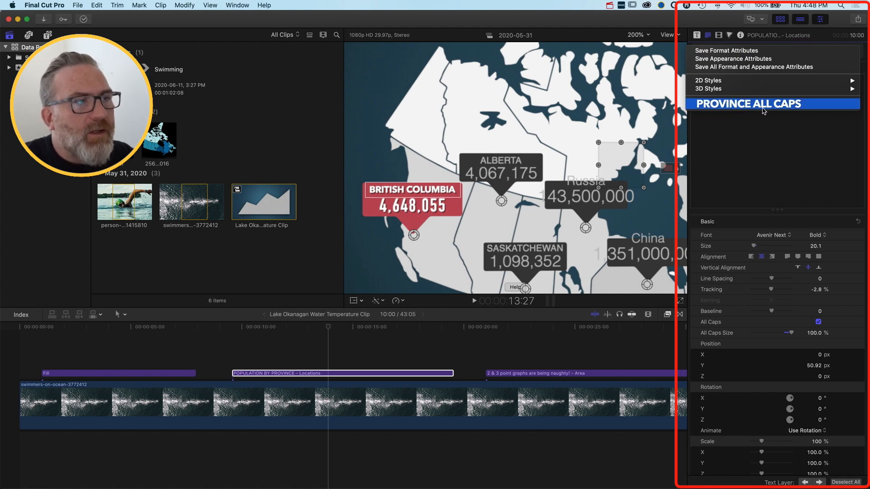
left_click(493, 164)
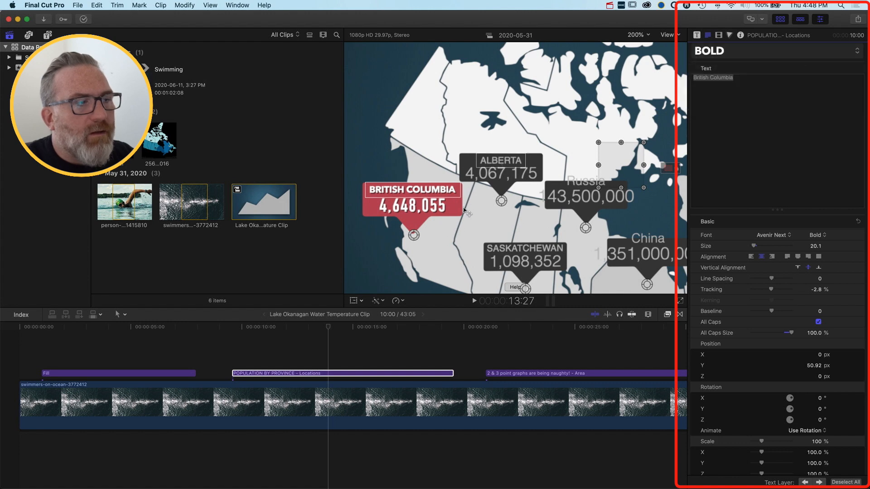
Apply the saved Province All Caps preset to the Alberta label
left_click(501, 160)
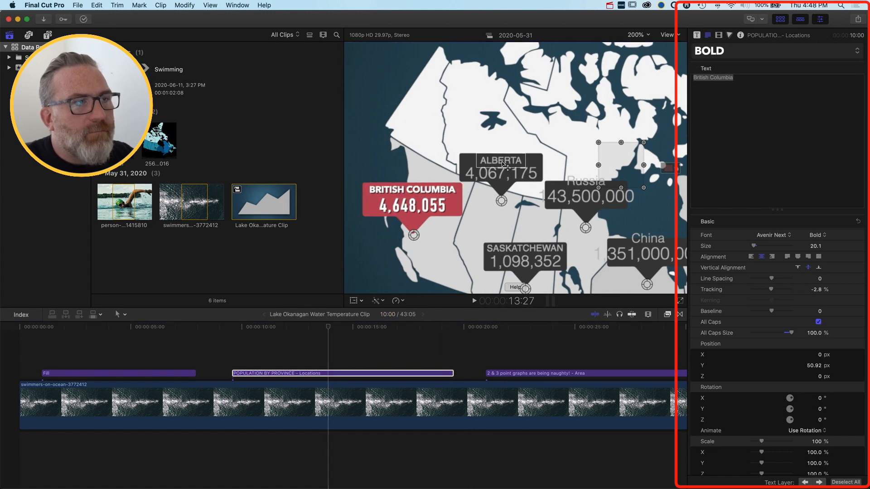
left_click(709, 51)
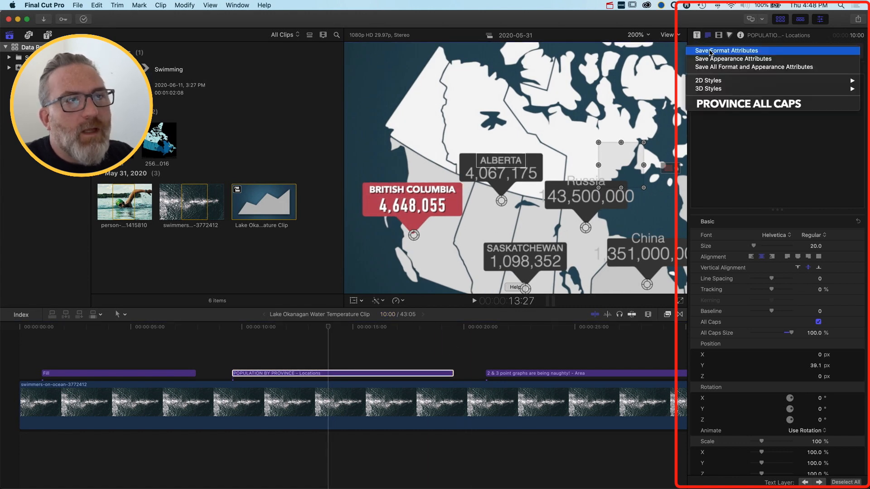
left_click(729, 104)
left_click(507, 162)
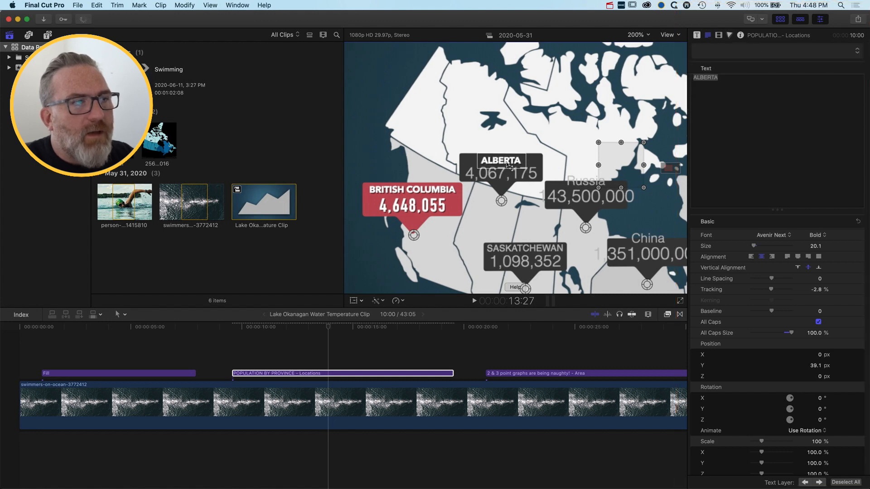
Apply the saved Province All Caps preset to the Saskatchewan label
left_click(543, 249)
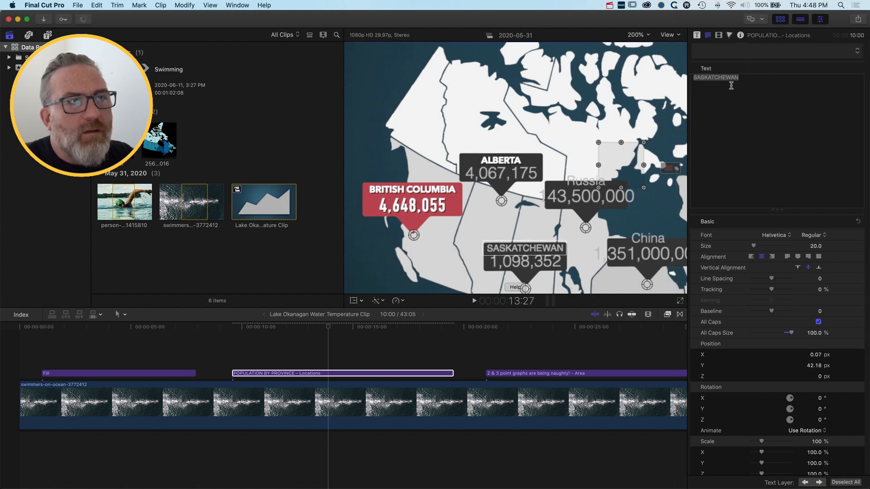
left_click(741, 56)
left_click(739, 104)
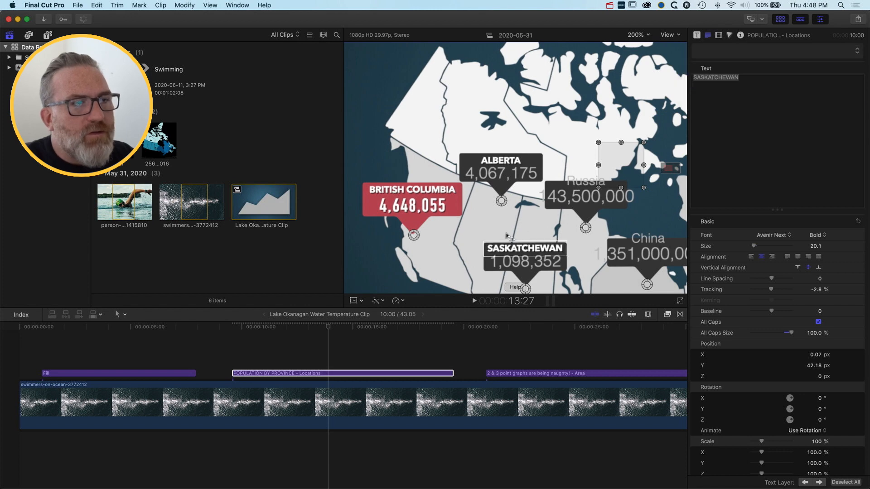
Set the Y position of the Saskatchewan label to about 40.87 px
left_click(528, 257)
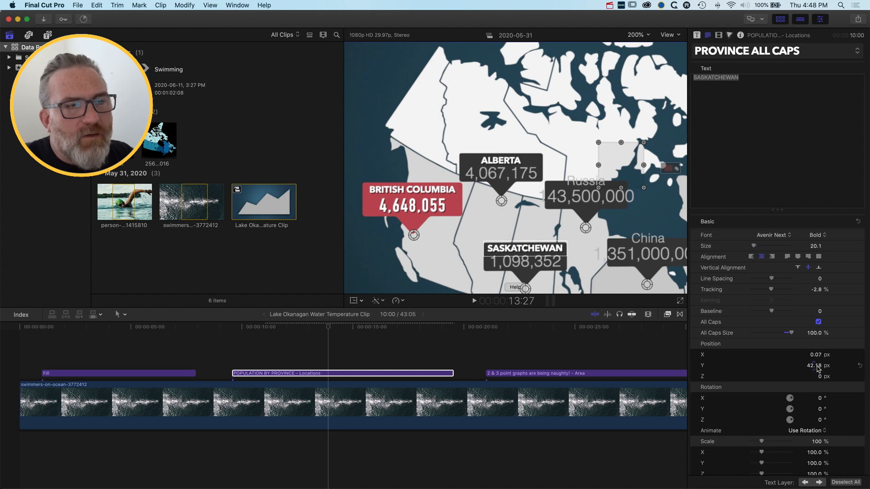
left_click_drag(816, 366, 814, 366)
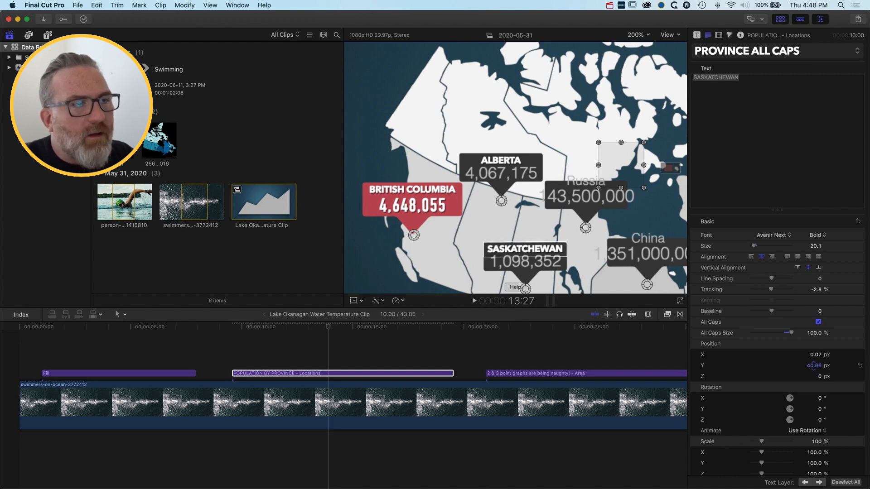
Save all format and appearance attributes of British Columbia's population figure as the preset Province Population, and check the preset list
left_click(415, 206)
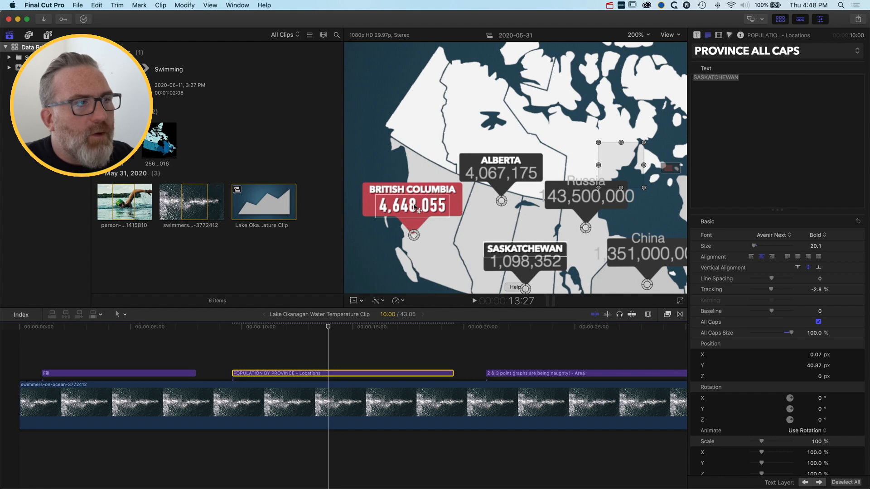
left_click(719, 49)
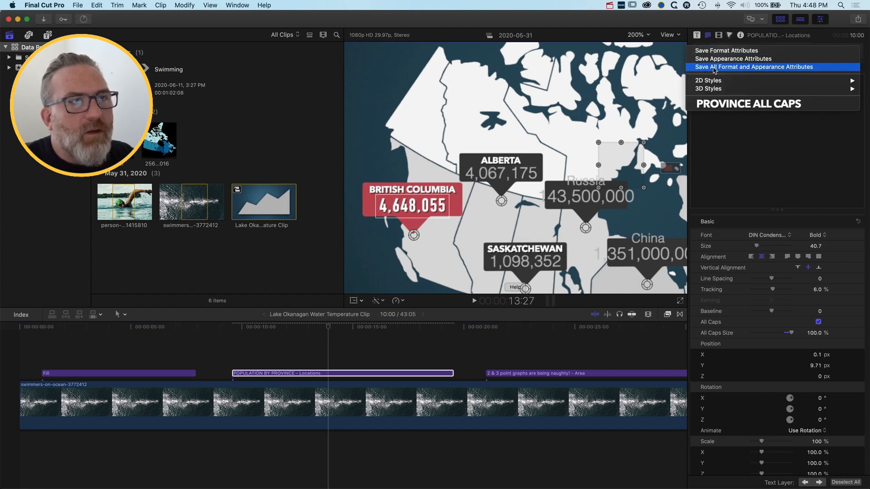
left_click(786, 67)
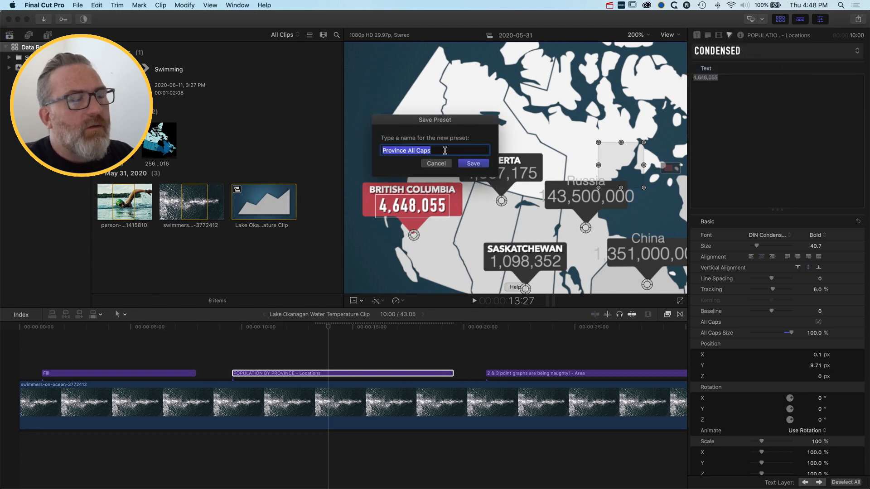
type("Provin")
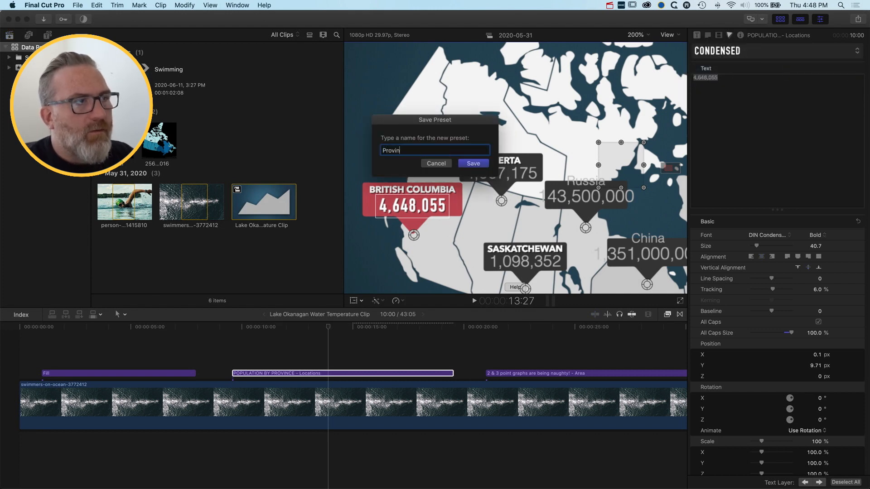
type("ce Population")
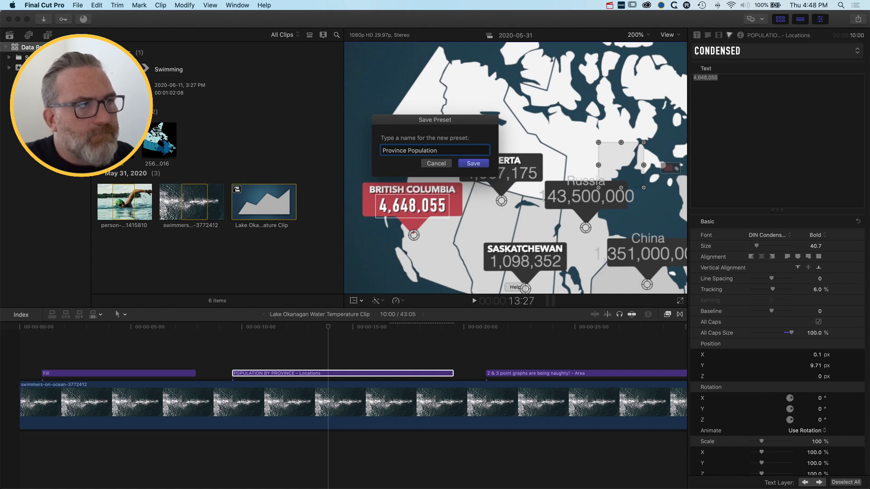
left_click(480, 163)
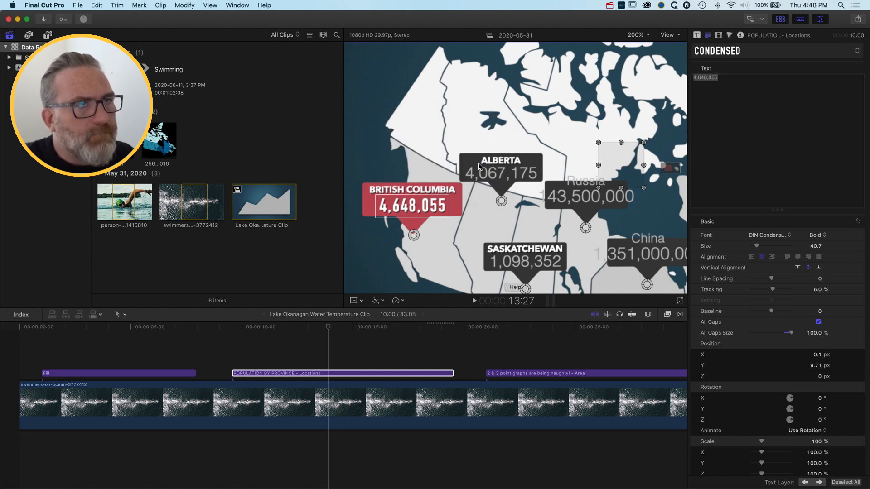
left_click(725, 51)
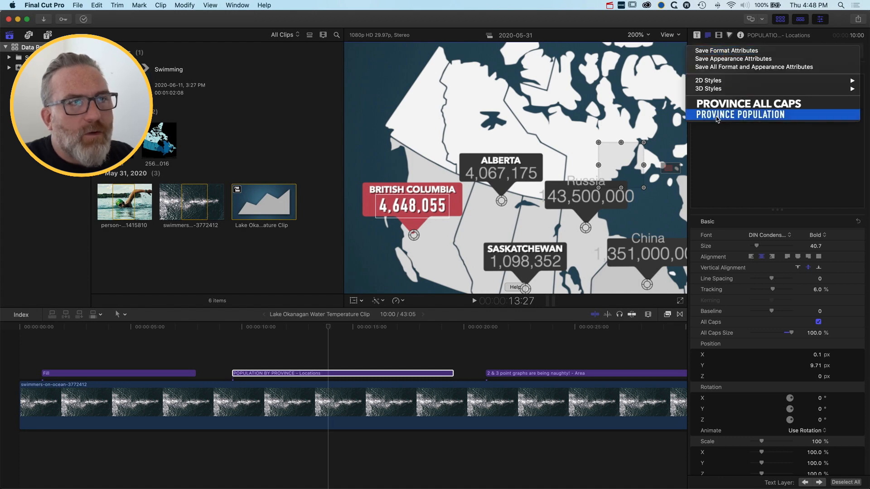
Apply the Province Population preset to Alberta's population figure and raise the Alberta label to a Y position of 41.1 px
left_click(521, 174)
left_click(512, 176)
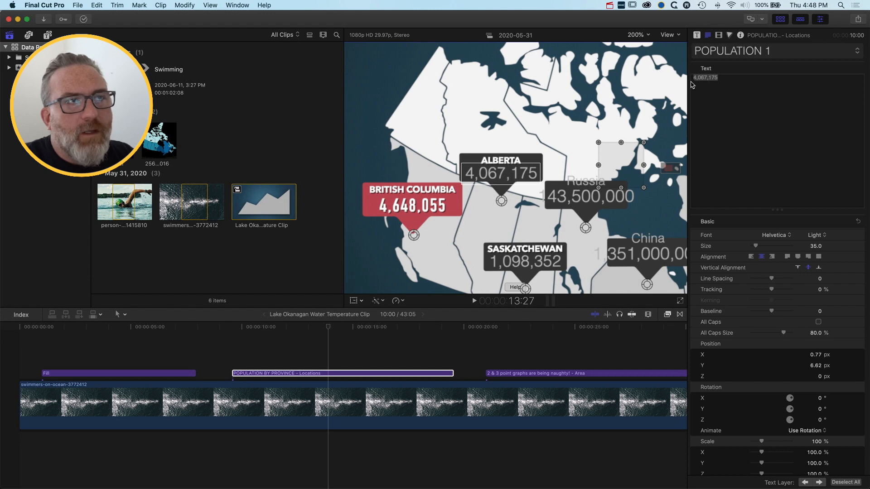
left_click(719, 50)
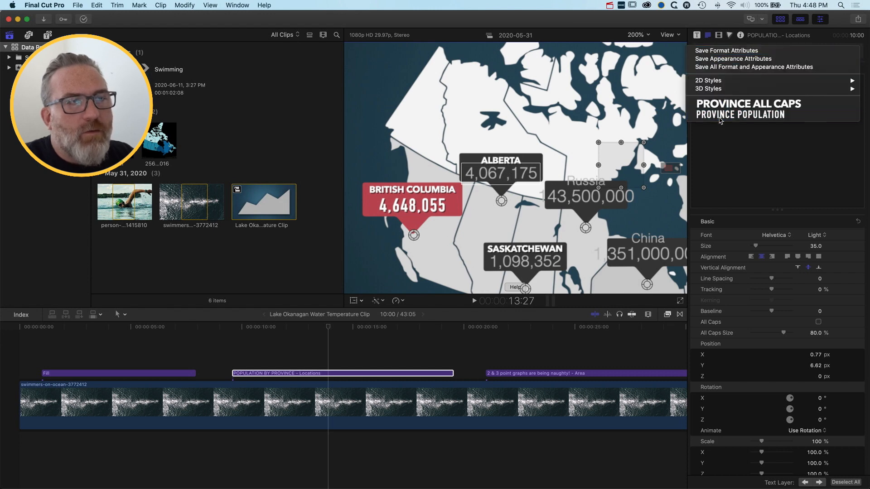
left_click(720, 117)
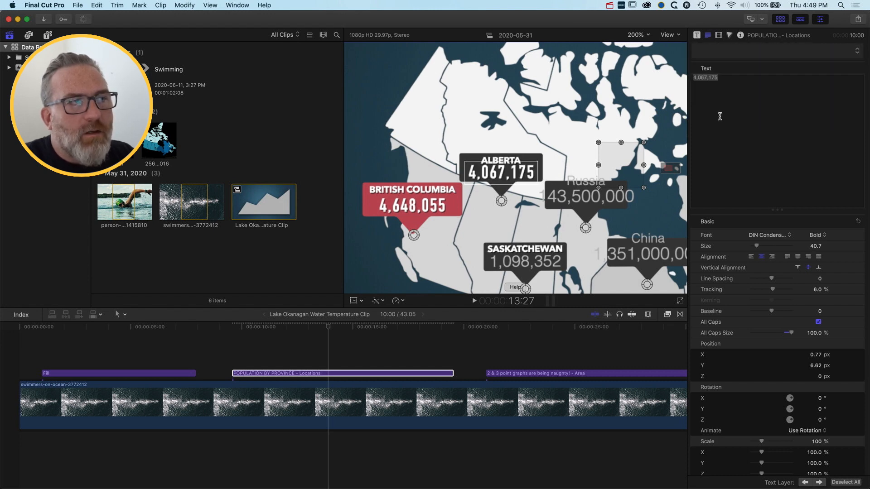
left_click(499, 161)
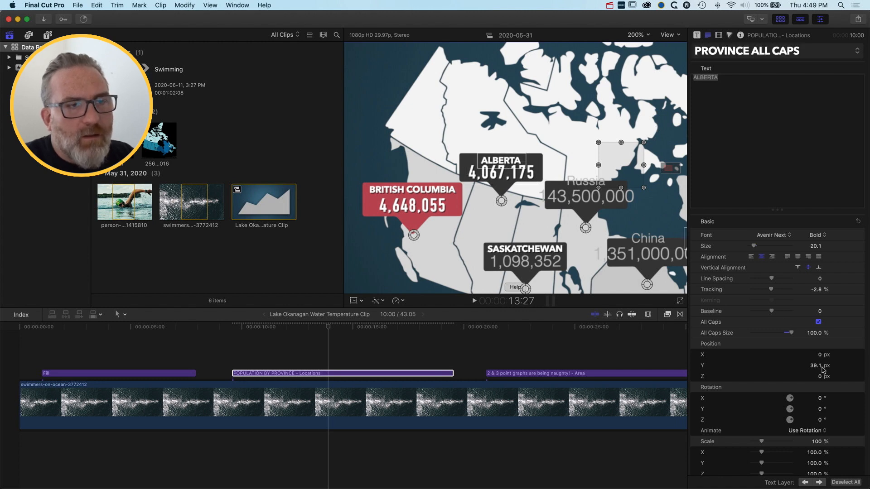
left_click_drag(819, 368, 819, 361)
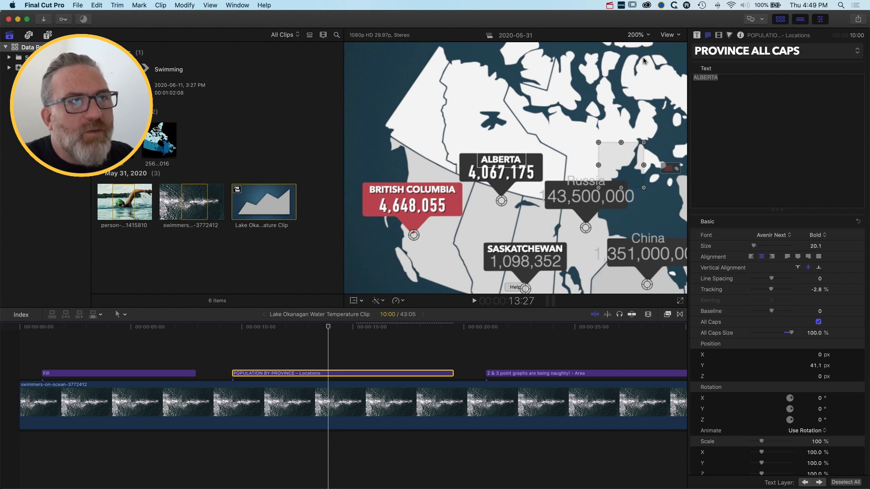
Change the Pin 1 fill to a more saturated, slightly darker red and store that colour as a reusable swatch
left_click(696, 35)
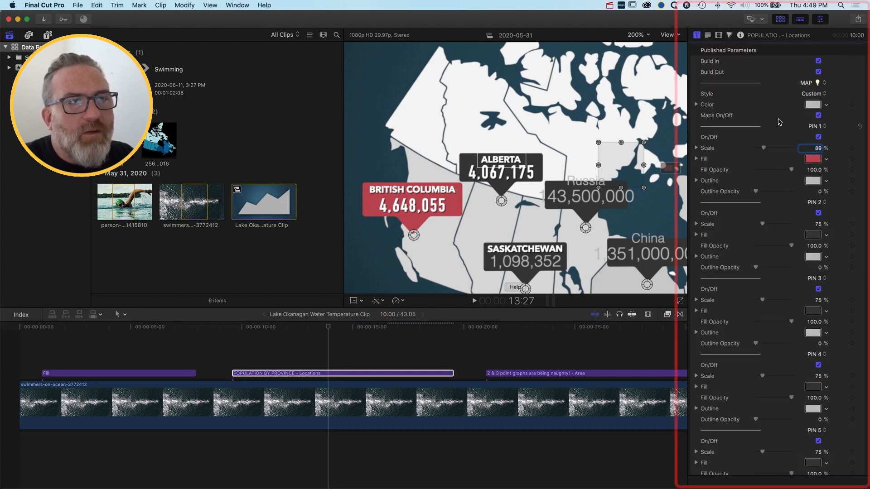
left_click(813, 159)
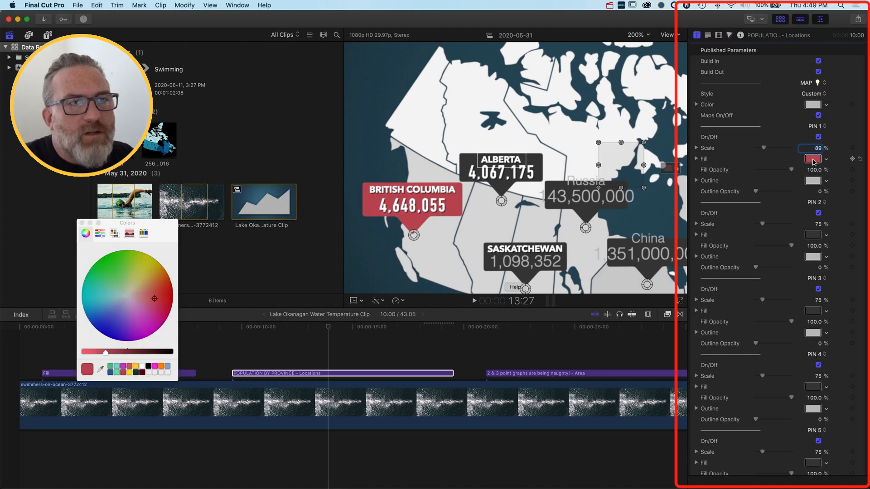
left_click_drag(170, 230, 231, 145)
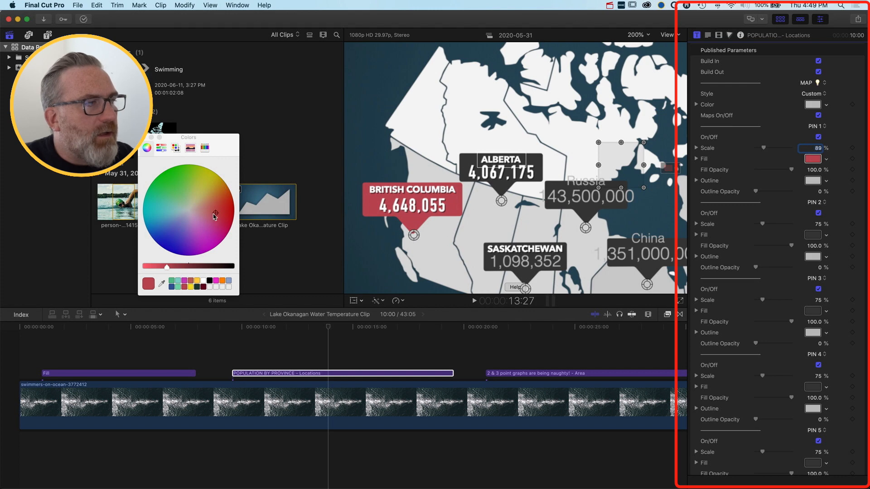
left_click_drag(214, 215, 224, 208)
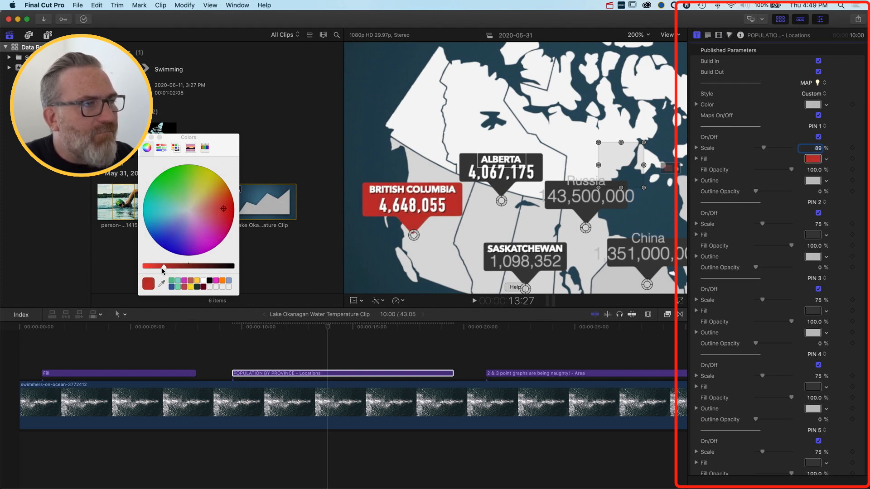
left_click_drag(167, 268, 168, 269)
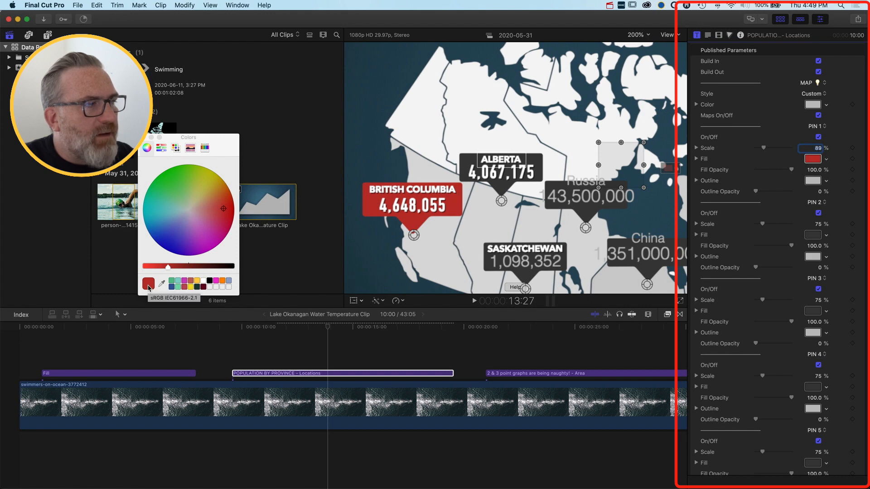
left_click_drag(149, 288, 171, 281)
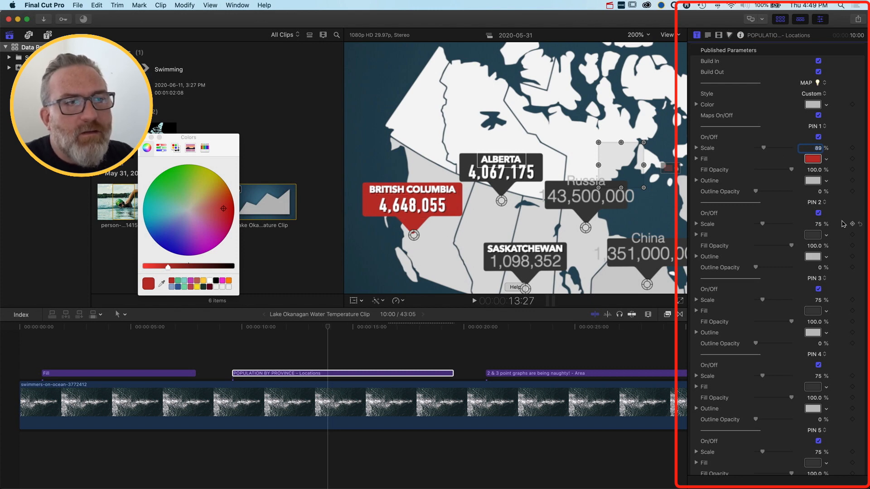
Apply the stored red swatch to the fills of Pin 2 and Pin 3
left_click(818, 235)
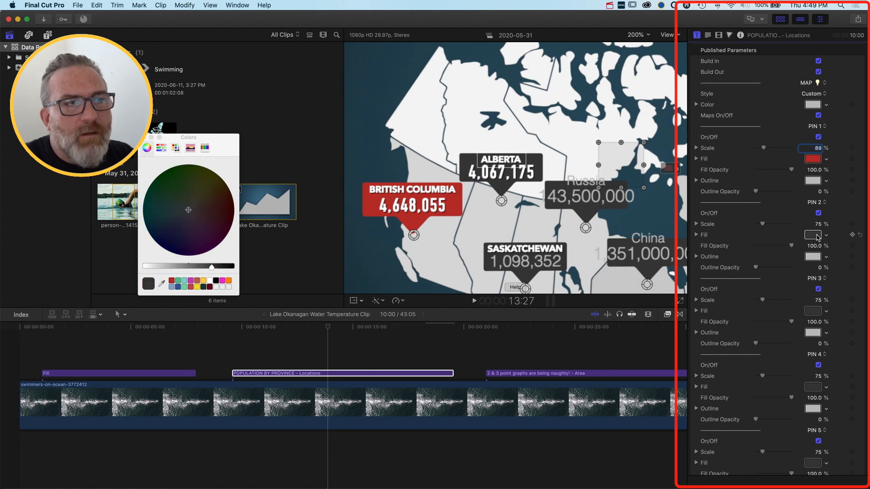
left_click(171, 281)
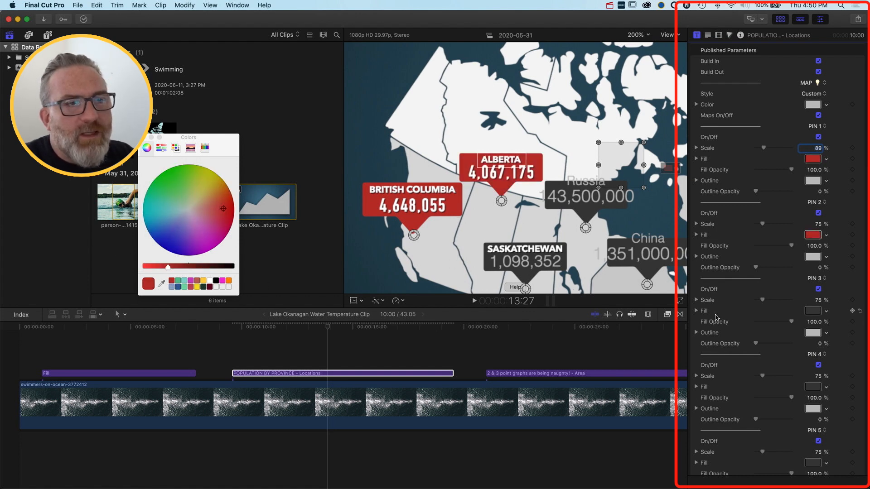
left_click(813, 312)
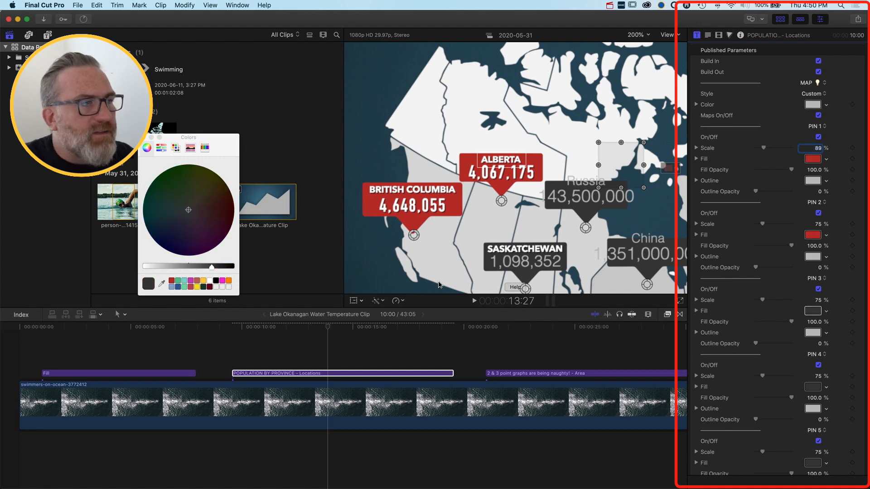
left_click(172, 281)
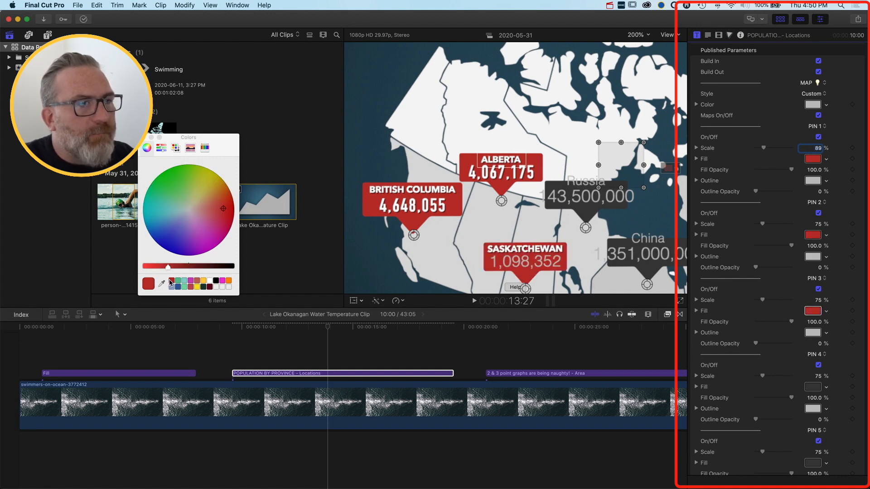
Apply the Province Population preset to Saskatchewan's population figure and review the list of saved text presets
left_click(738, 115)
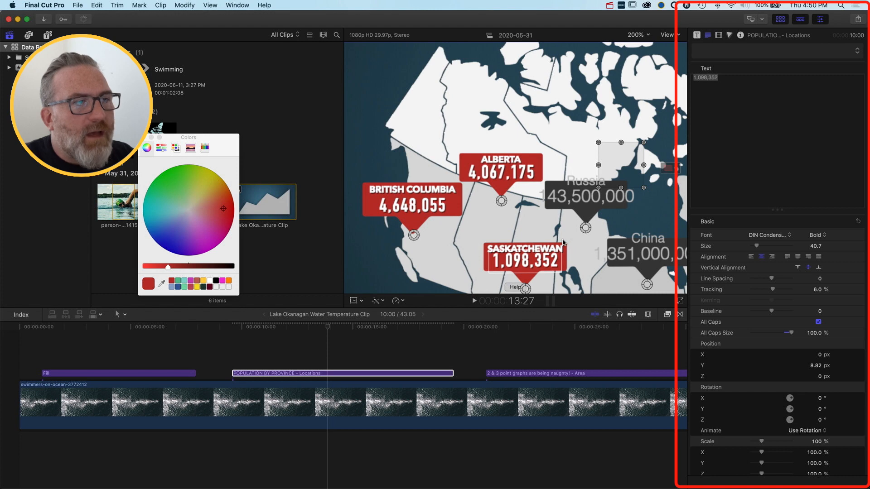
left_click(525, 253)
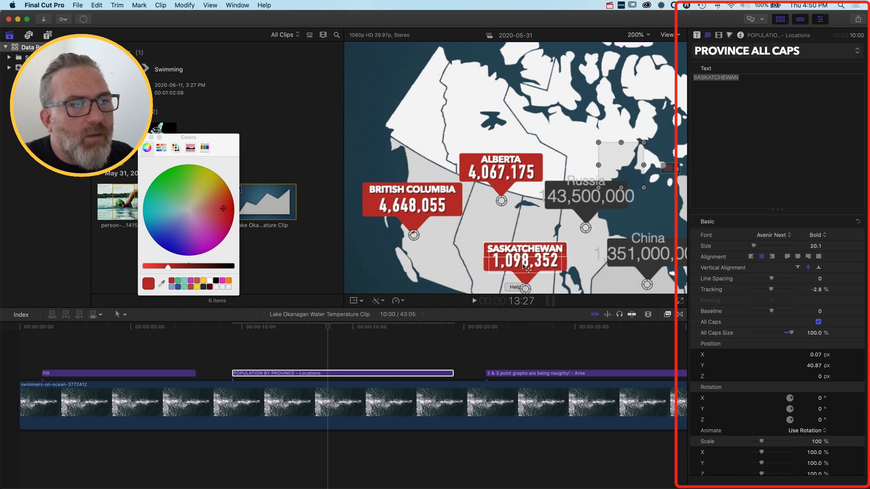
left_click(523, 266)
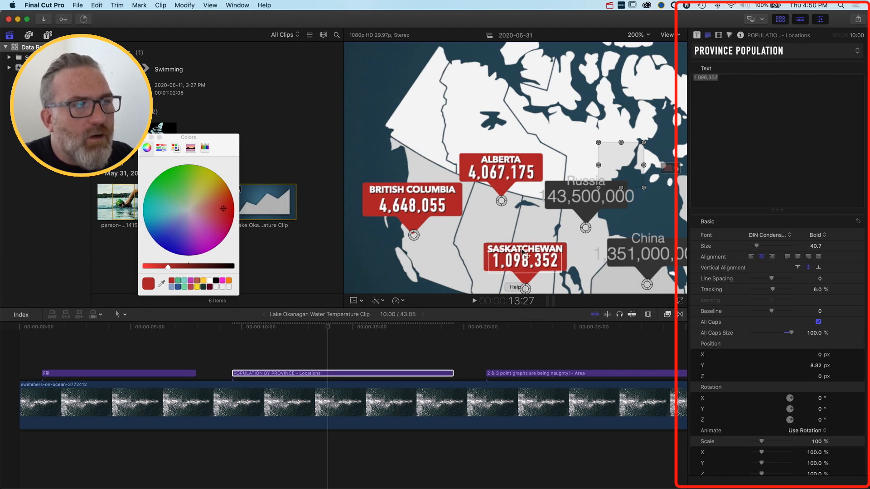
left_click(770, 50)
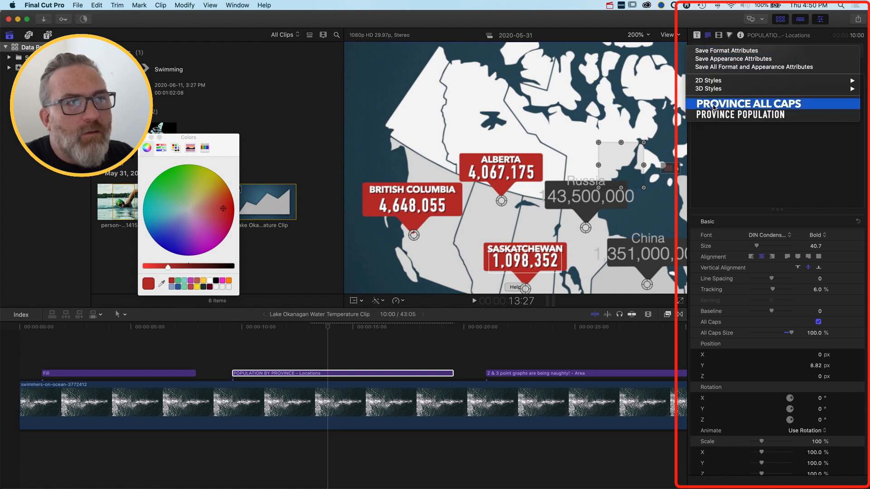
left_click(730, 165)
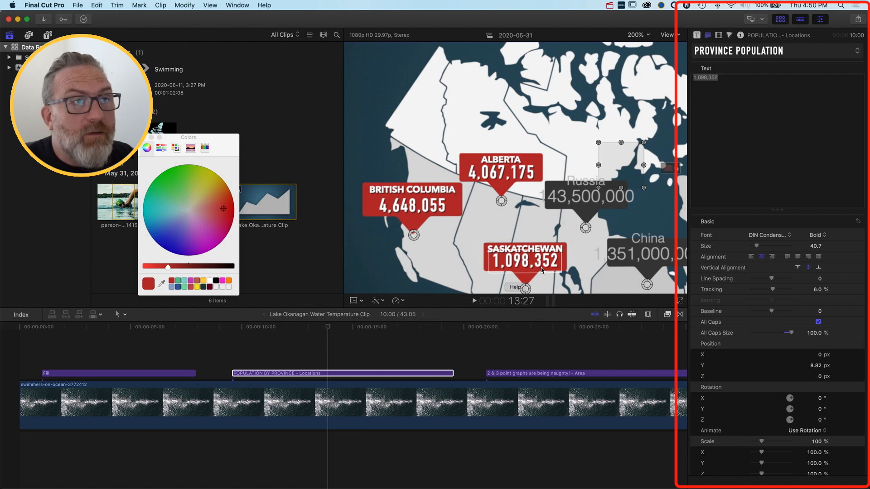
left_click(774, 52)
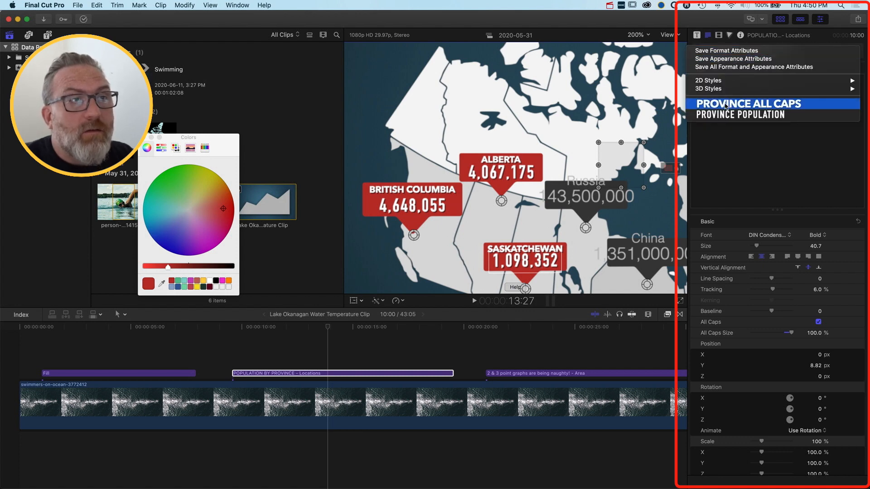
left_click(745, 149)
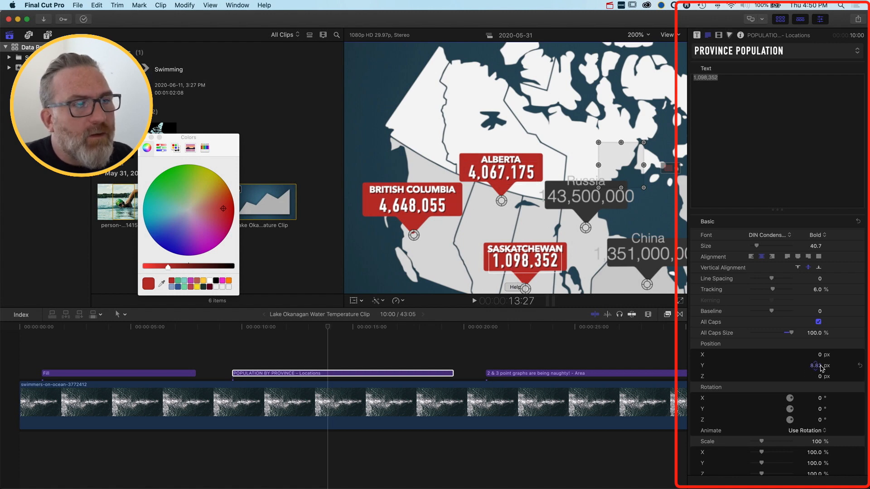
Set the Y position of Saskatchewan's population figure to about 8.72 px and of the Saskatchewan label to 42.3 px
left_click_drag(821, 366, 820, 368)
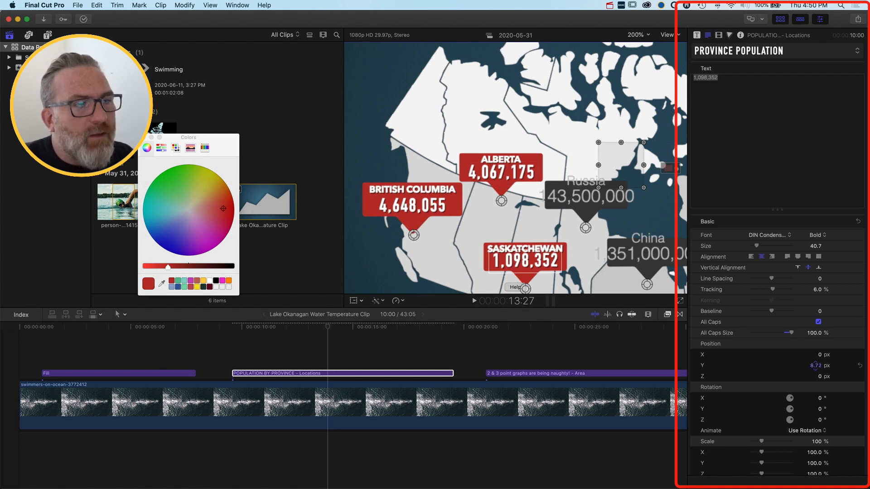
left_click(536, 247)
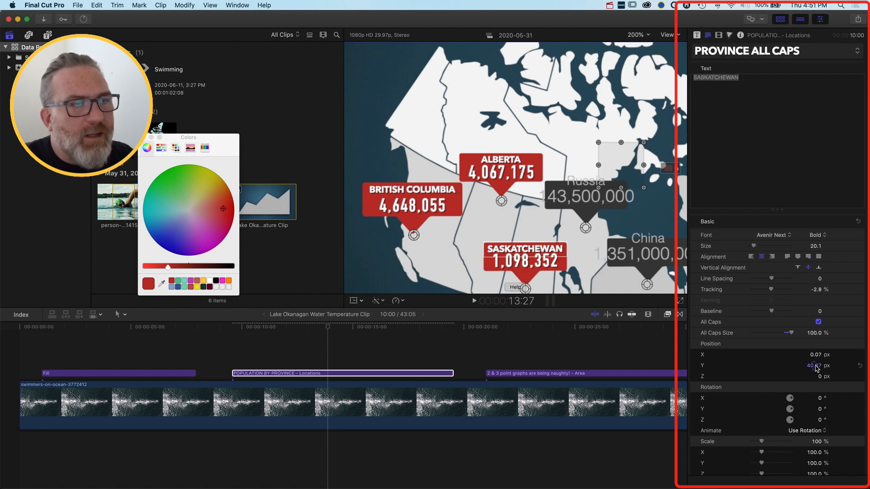
left_click_drag(814, 366, 814, 365)
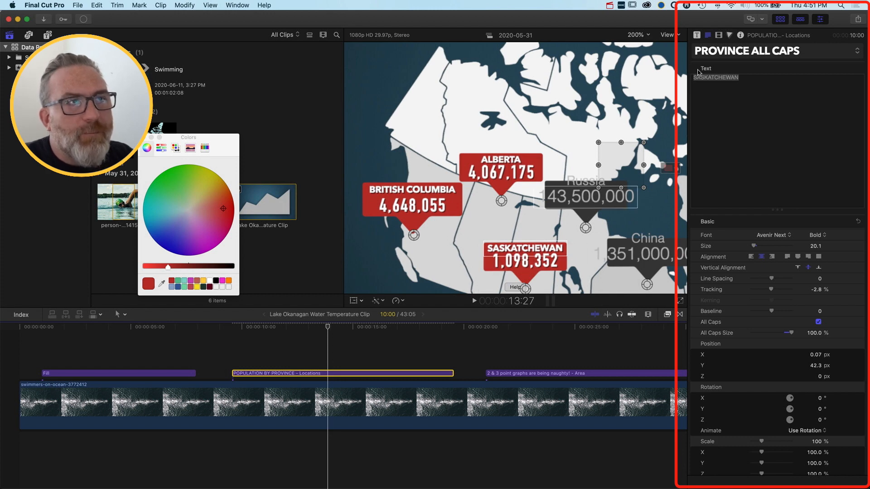
Fit the whole map in the viewer and play the Population by Province title from its start to check the pin animation
left_click(697, 35)
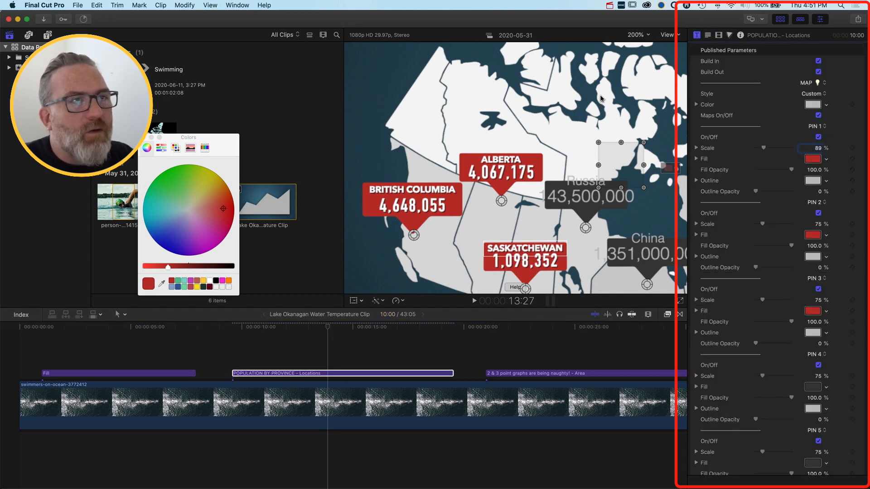
left_click(634, 35)
left_click(638, 46)
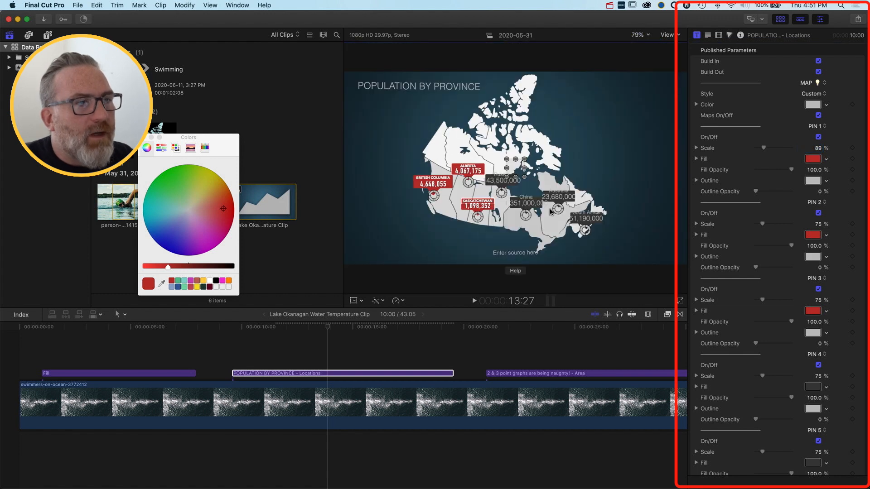
key("space")
left_click(232, 328)
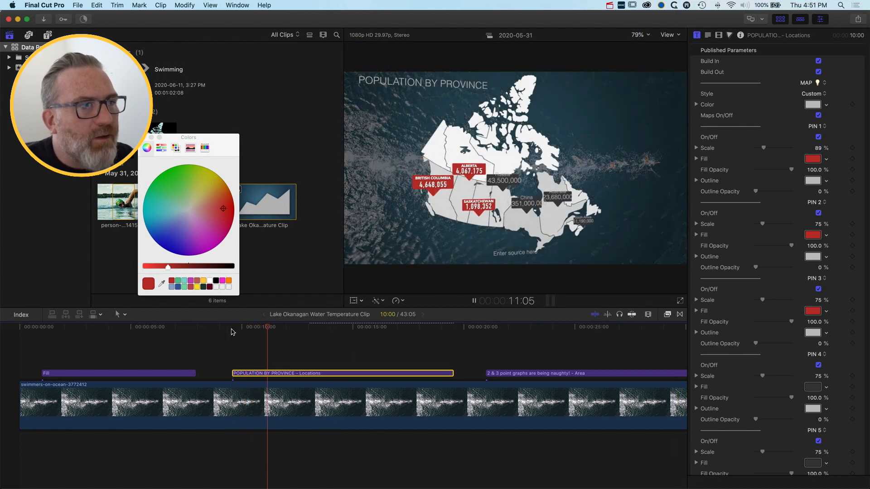
key("space")
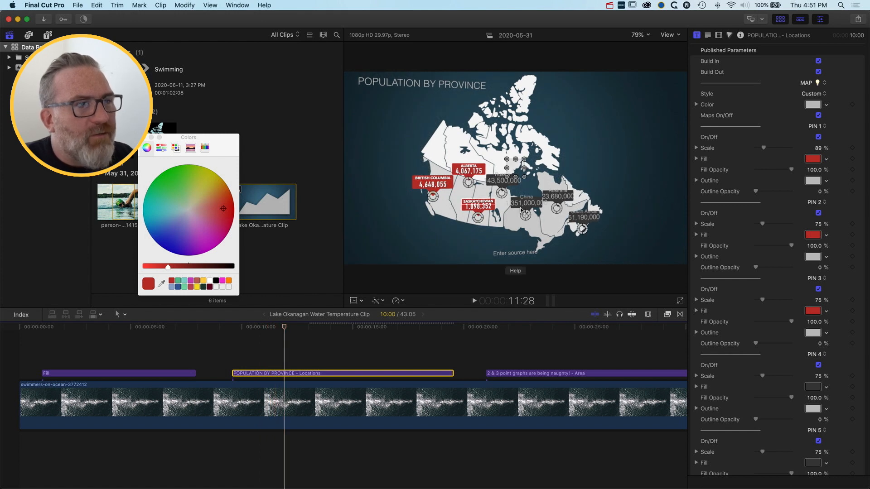